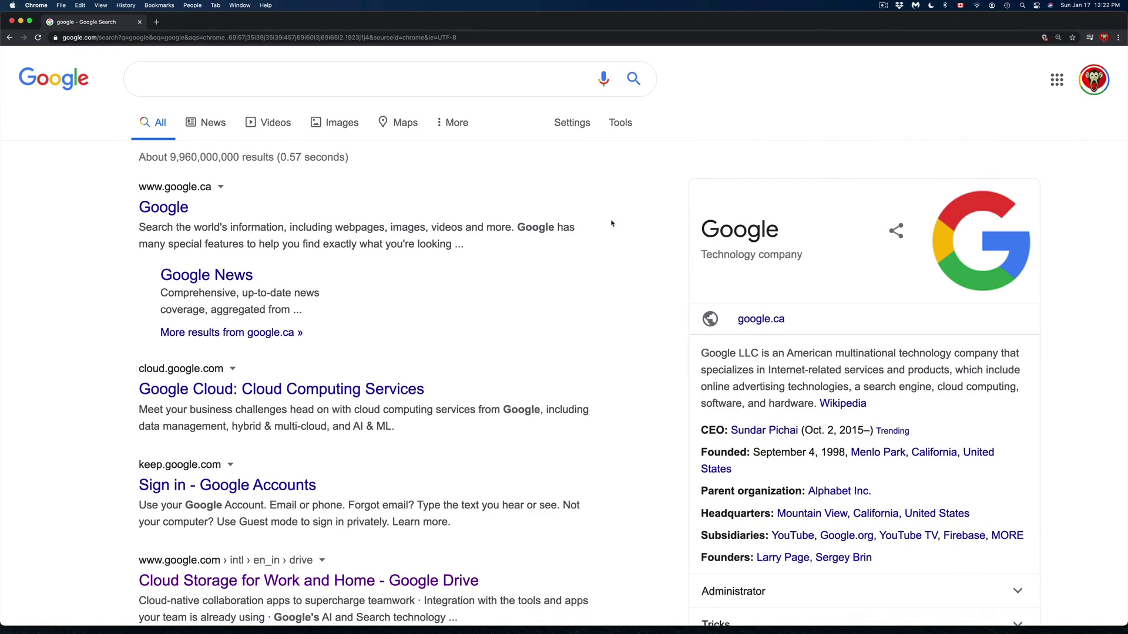
Search Google for 'google drive' and glance over the results.
click(267, 81)
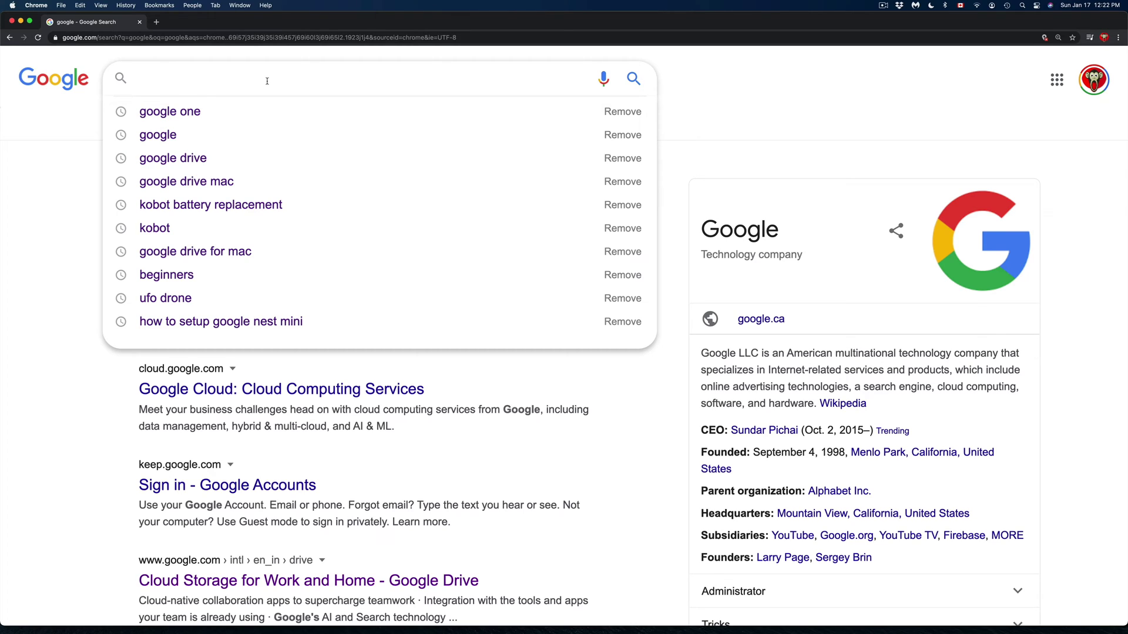
text(google )
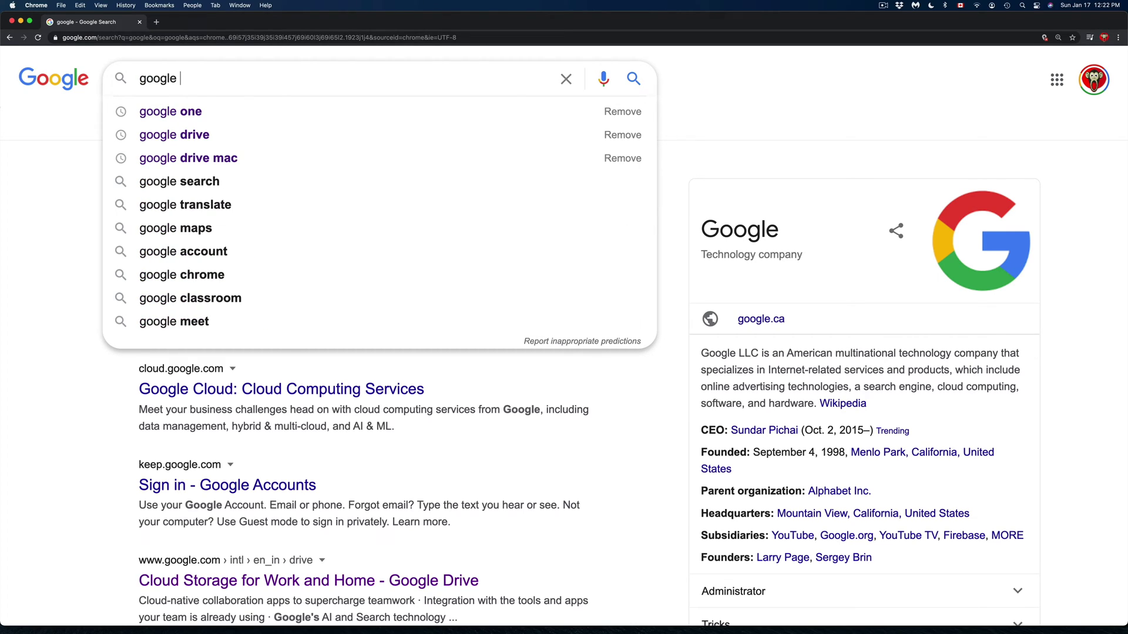
text(drive)
key(Return)
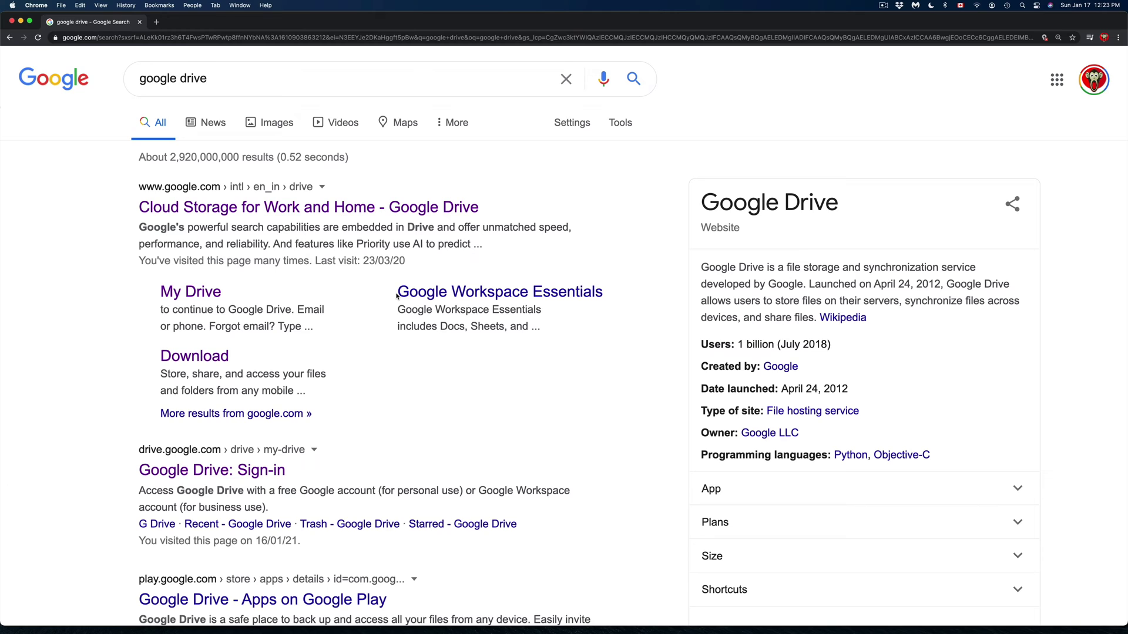
scroll(397, 295, down, 4)
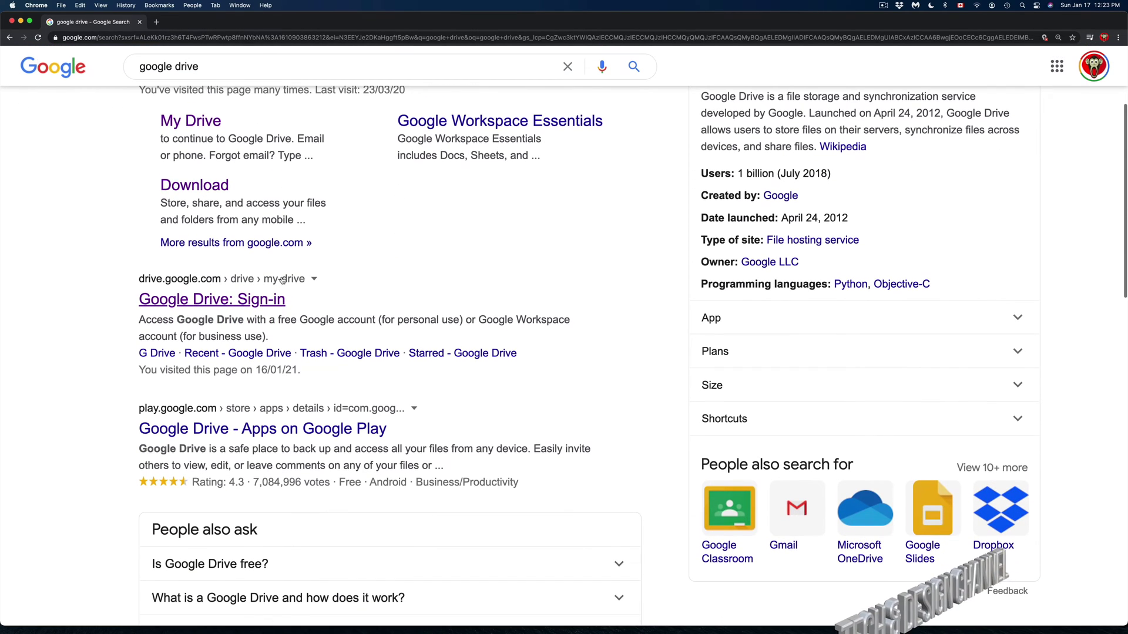
scroll(378, 279, up, 4)
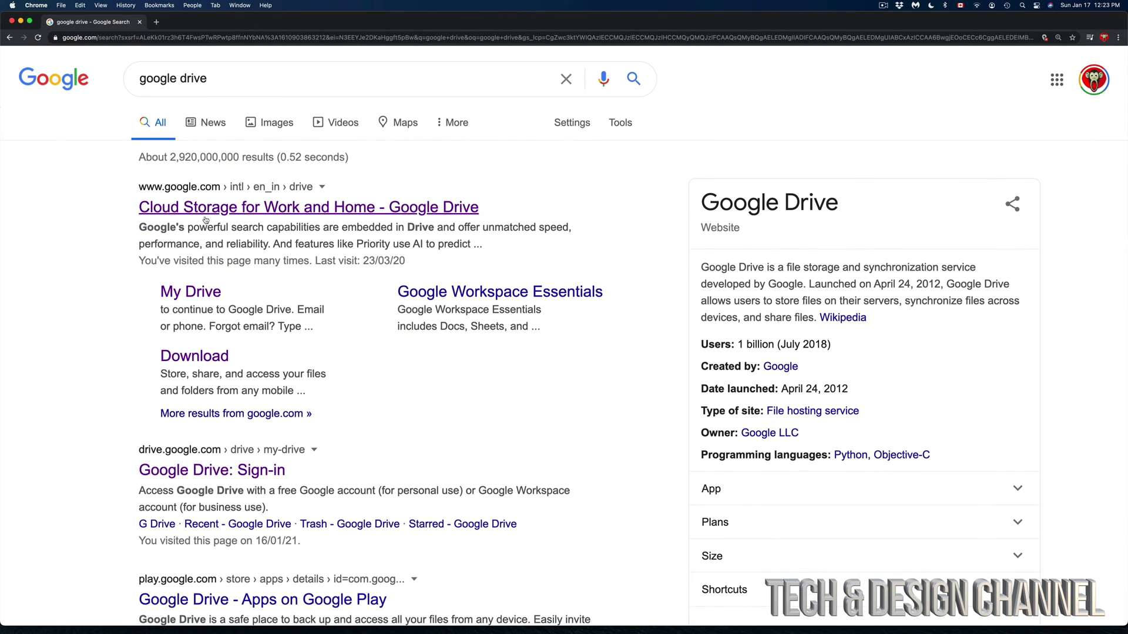
Open the 'Cloud Storage for Work and Home - Google Drive' result and scroll toward its footer.
click(246, 210)
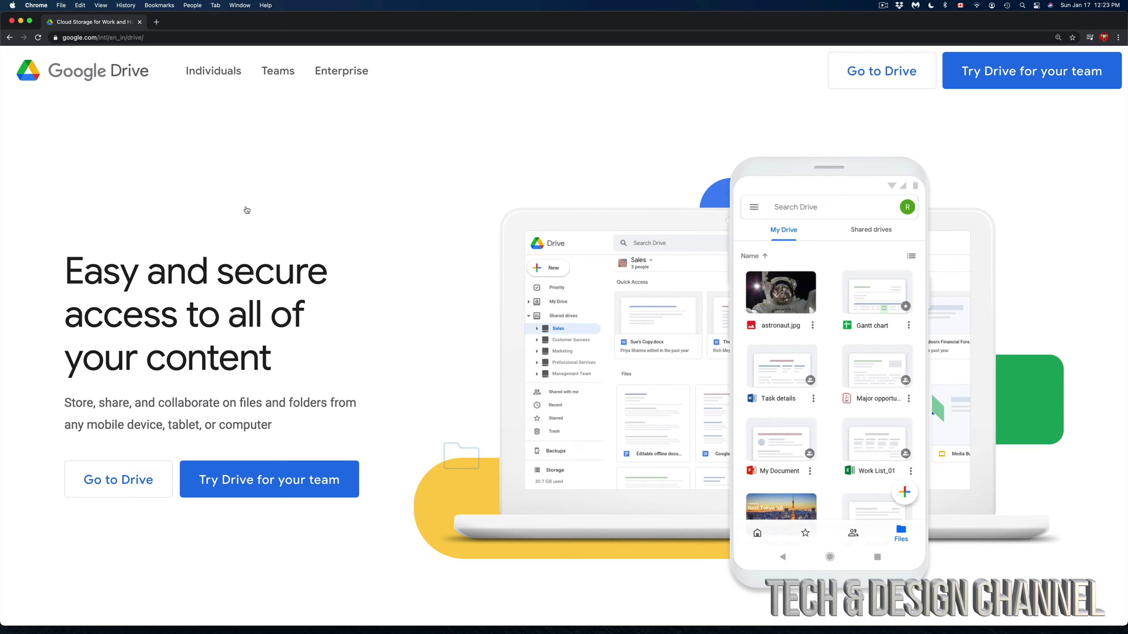
scroll(246, 209, down, 20)
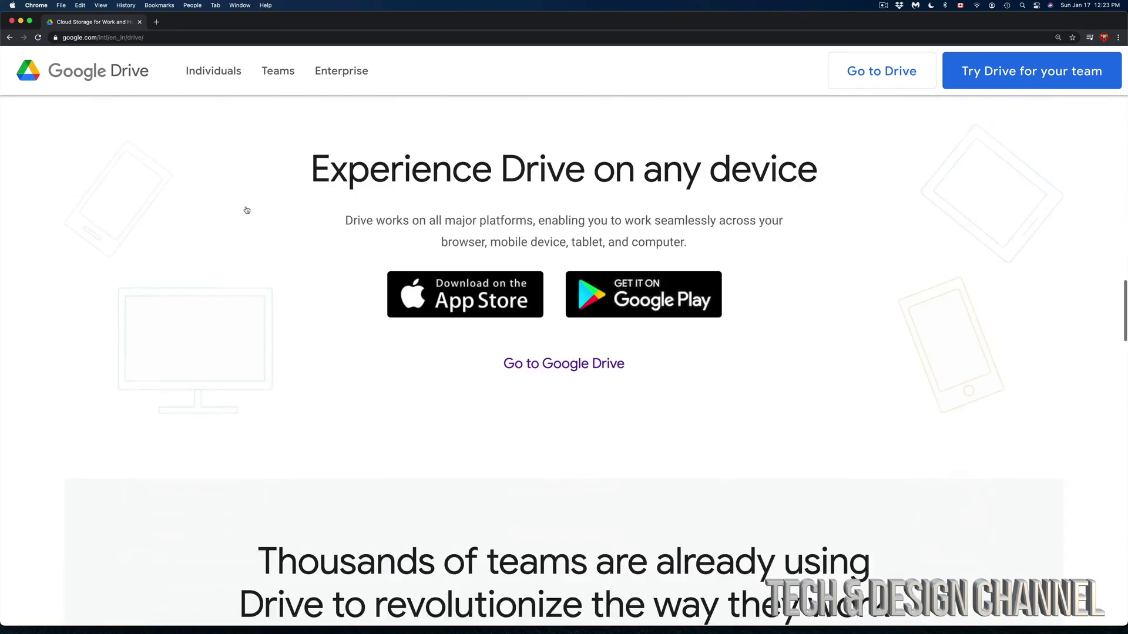
scroll(247, 210, down, 20)
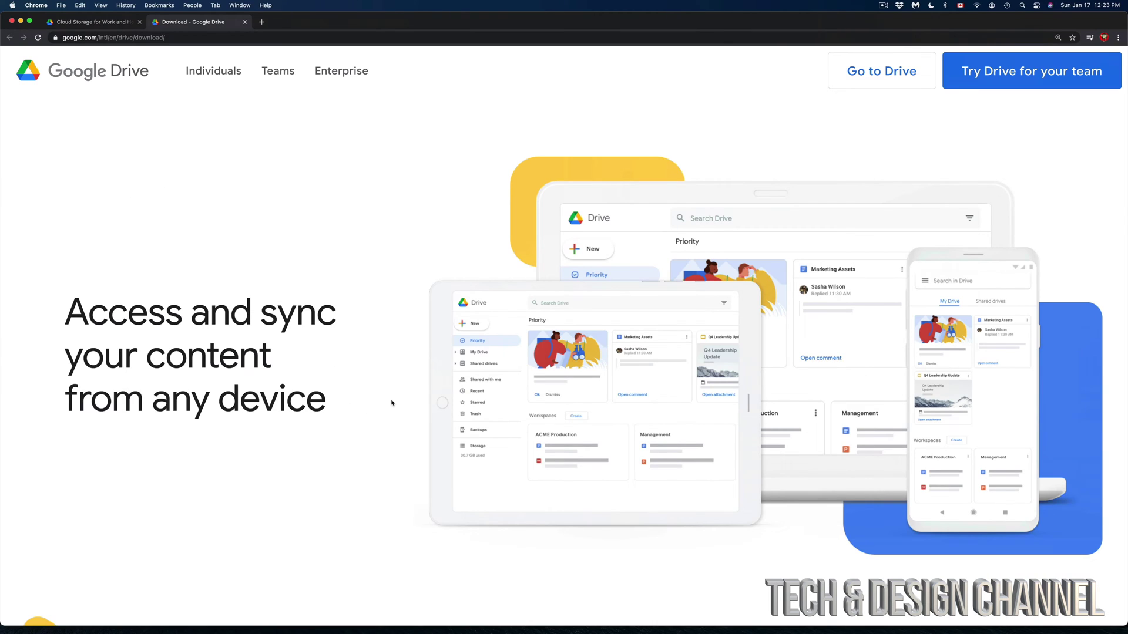
Scroll to the For Individuals and For Teams cards and highlight the Drive for desktop description.
scroll(392, 403, down, 10)
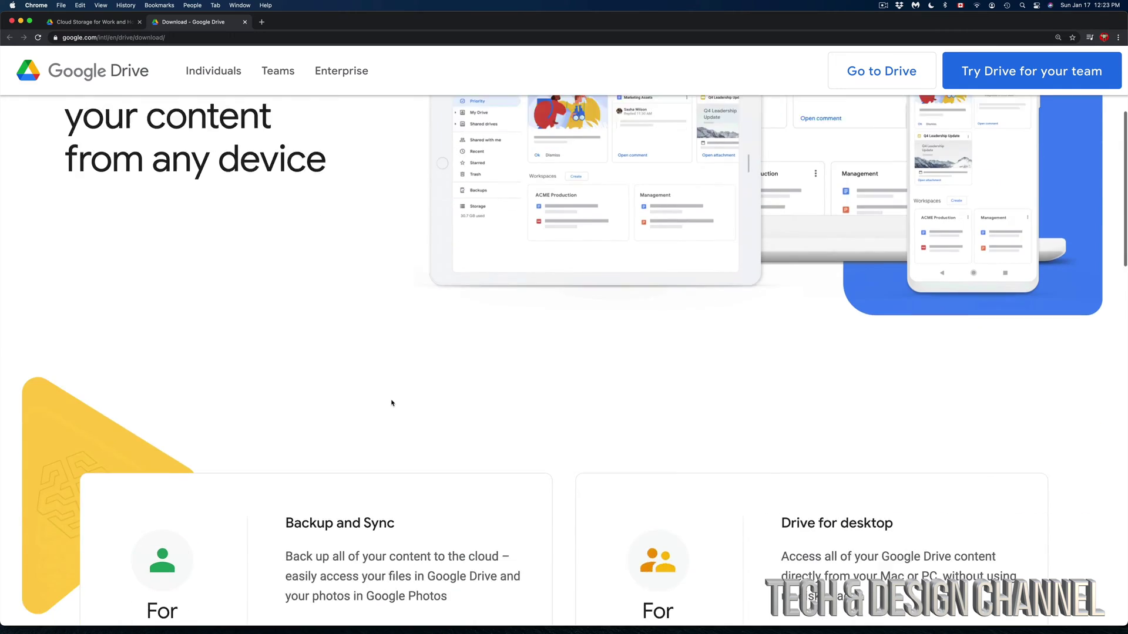
scroll(391, 401, down, 3)
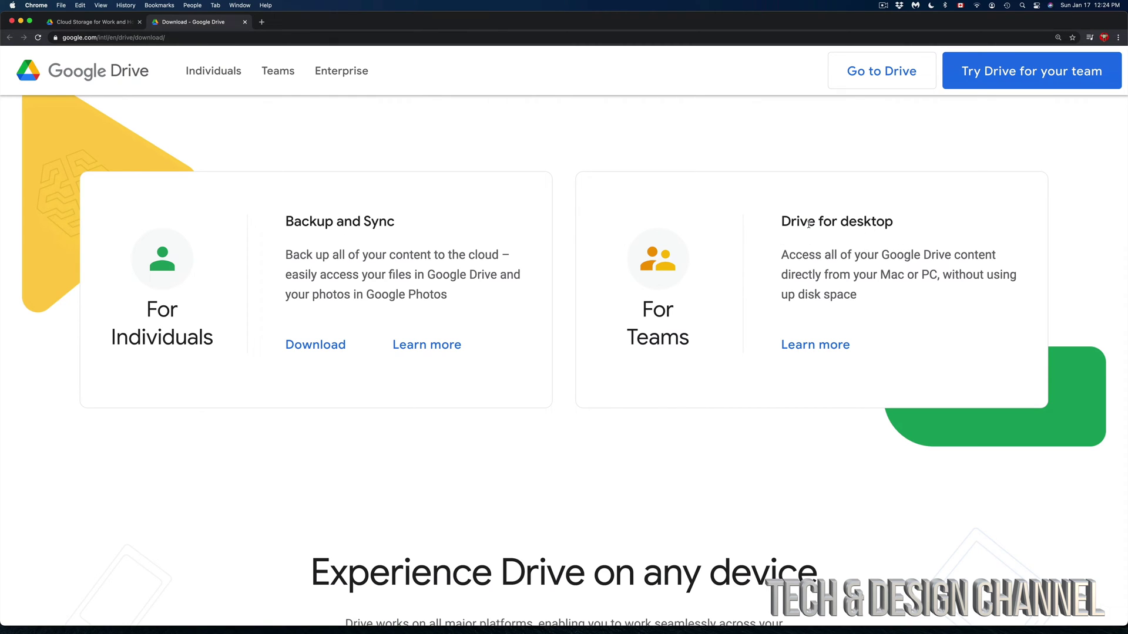
drag(784, 221, 915, 309)
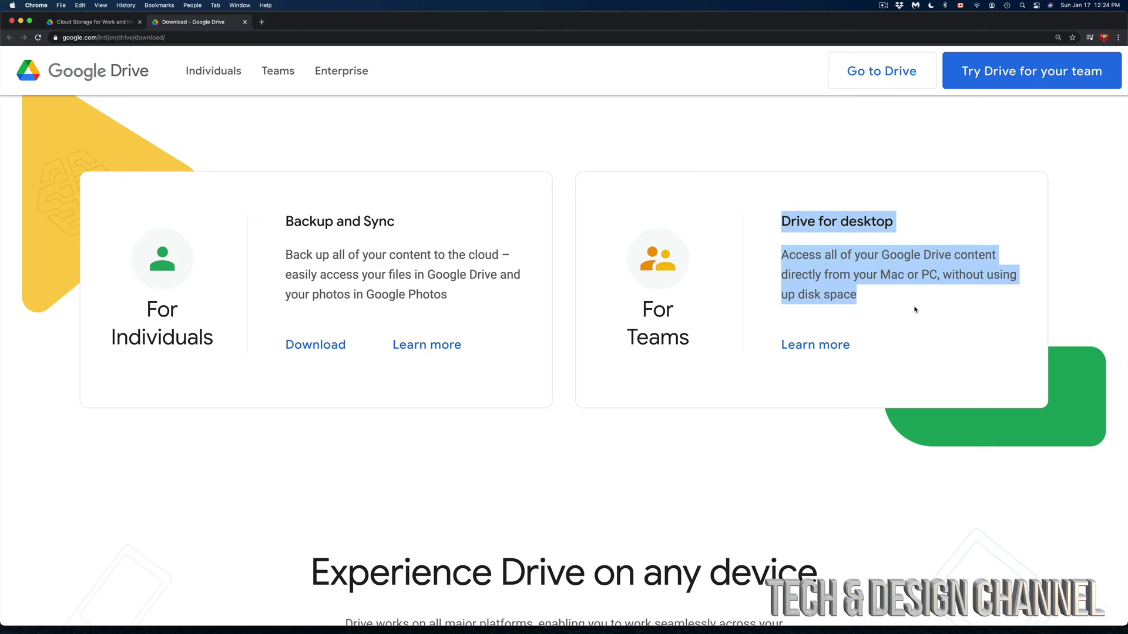
click(914, 310)
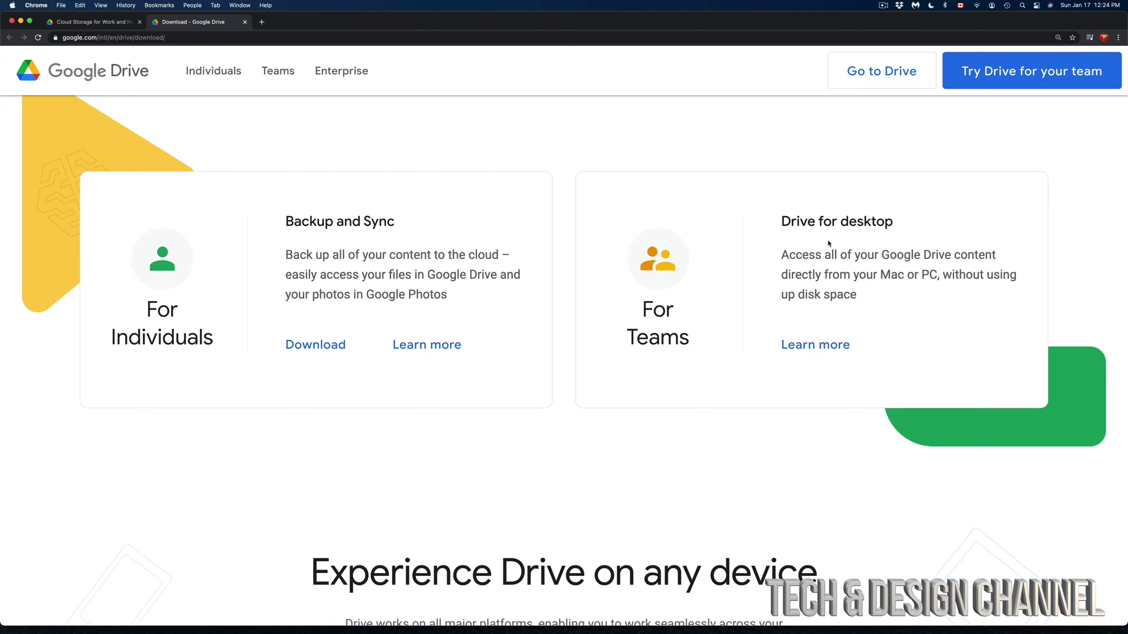
drag(781, 220, 965, 358)
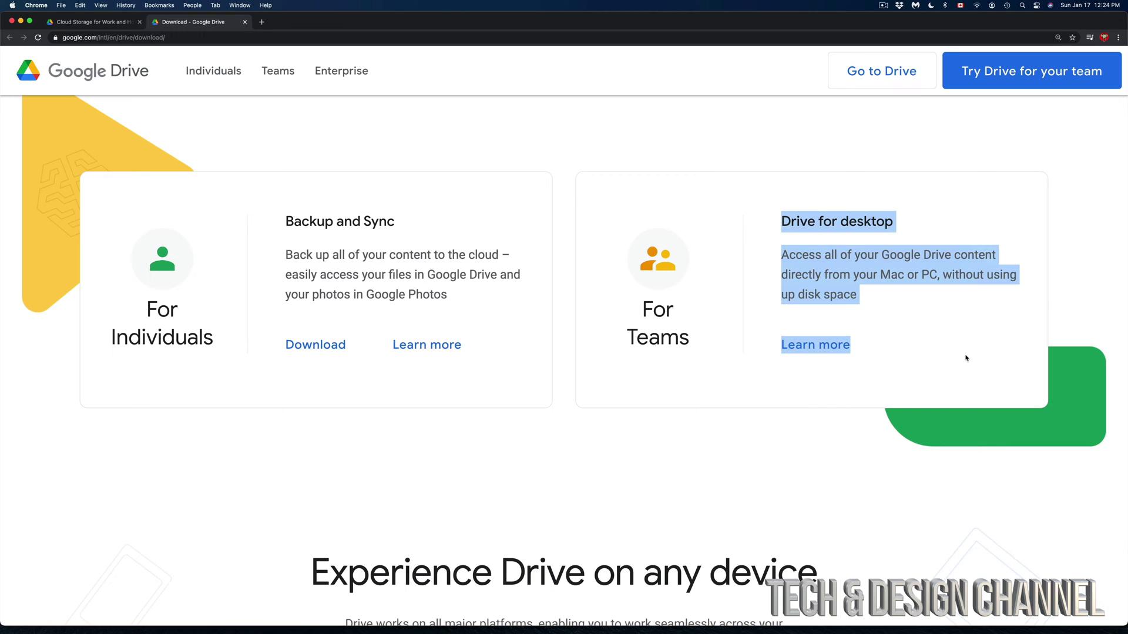
click(913, 314)
drag(788, 221, 971, 378)
click(731, 430)
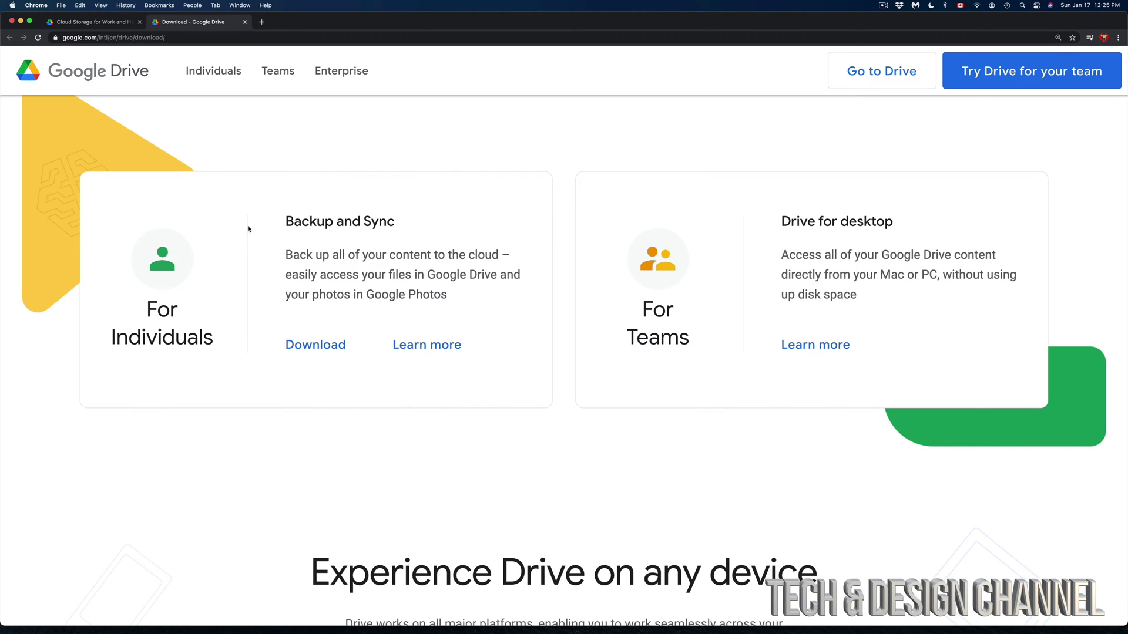
Download the Backup and Sync installer for individuals, agreeing to the terms.
drag(248, 229, 485, 341)
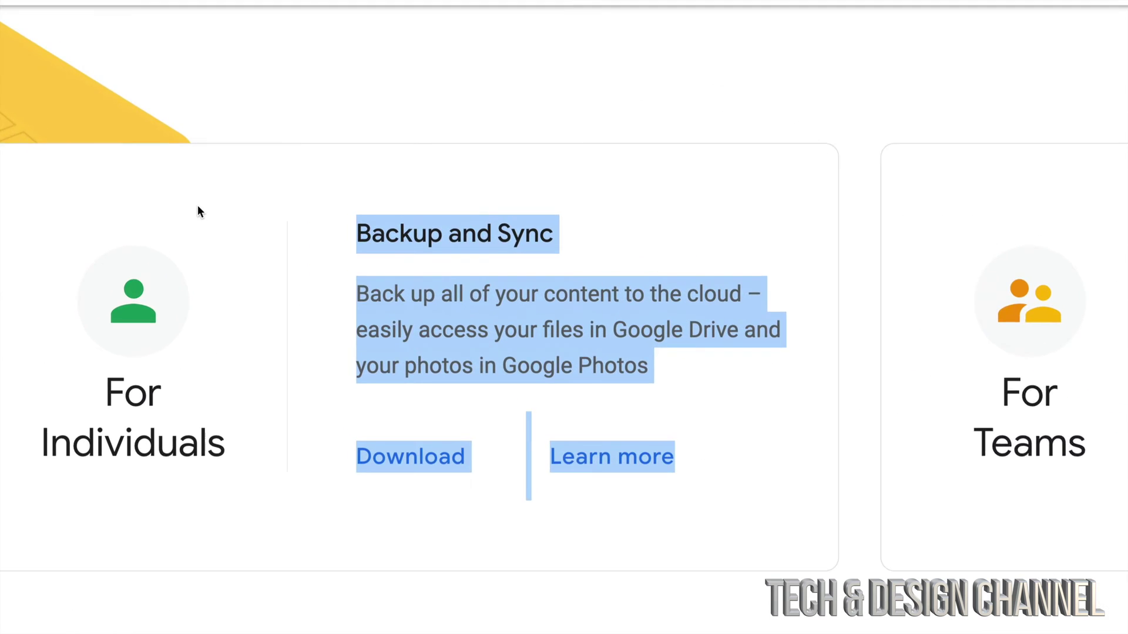
click(426, 329)
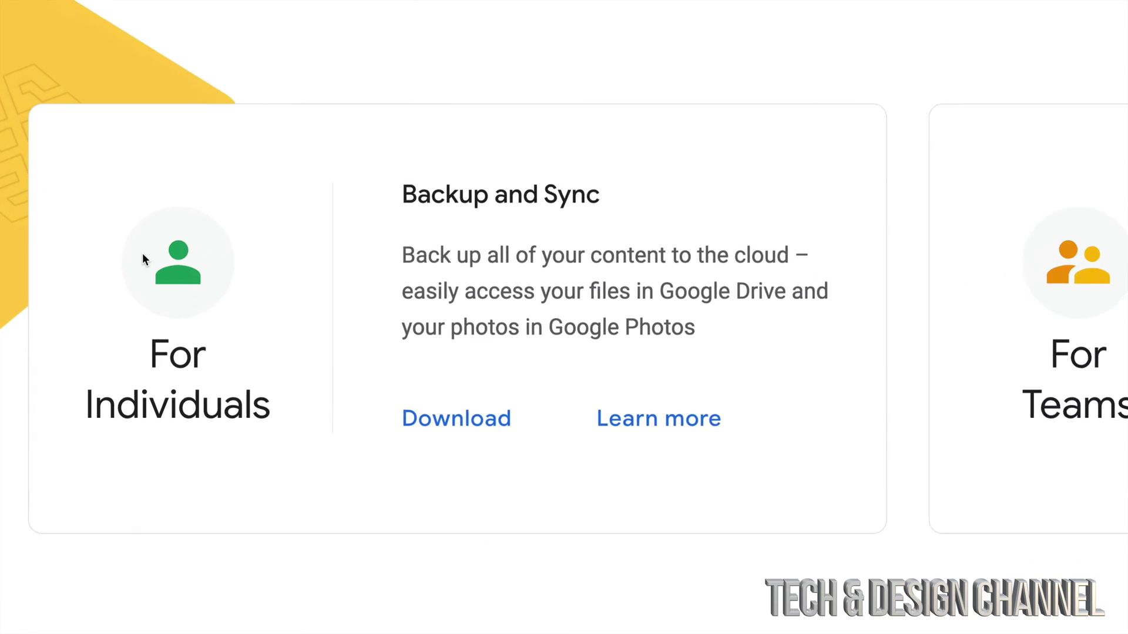
click(458, 426)
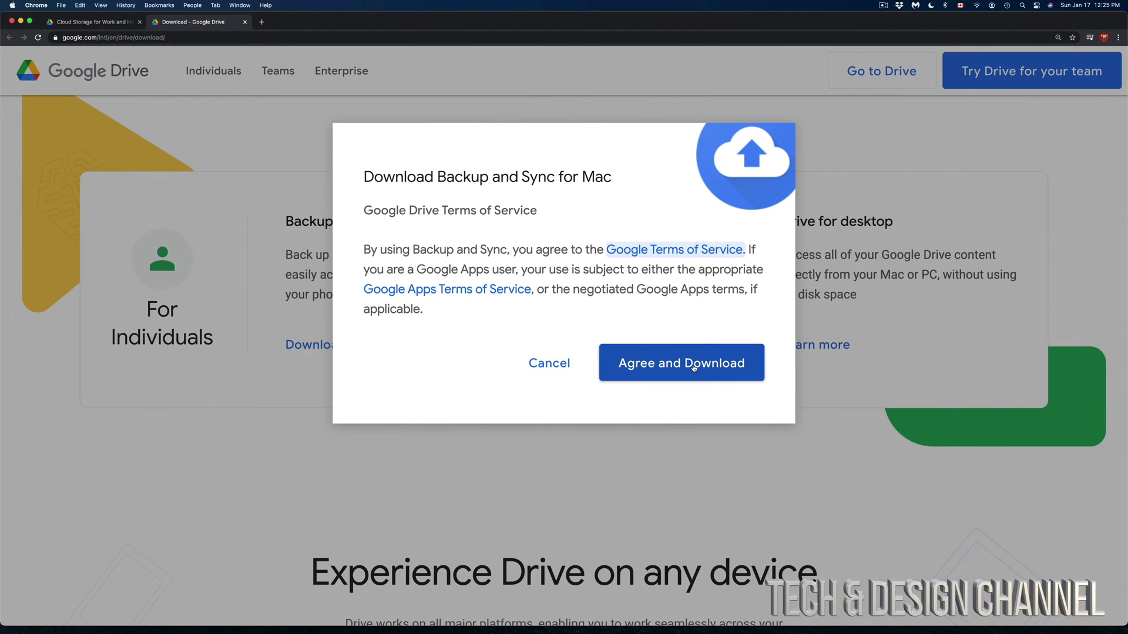
click(694, 368)
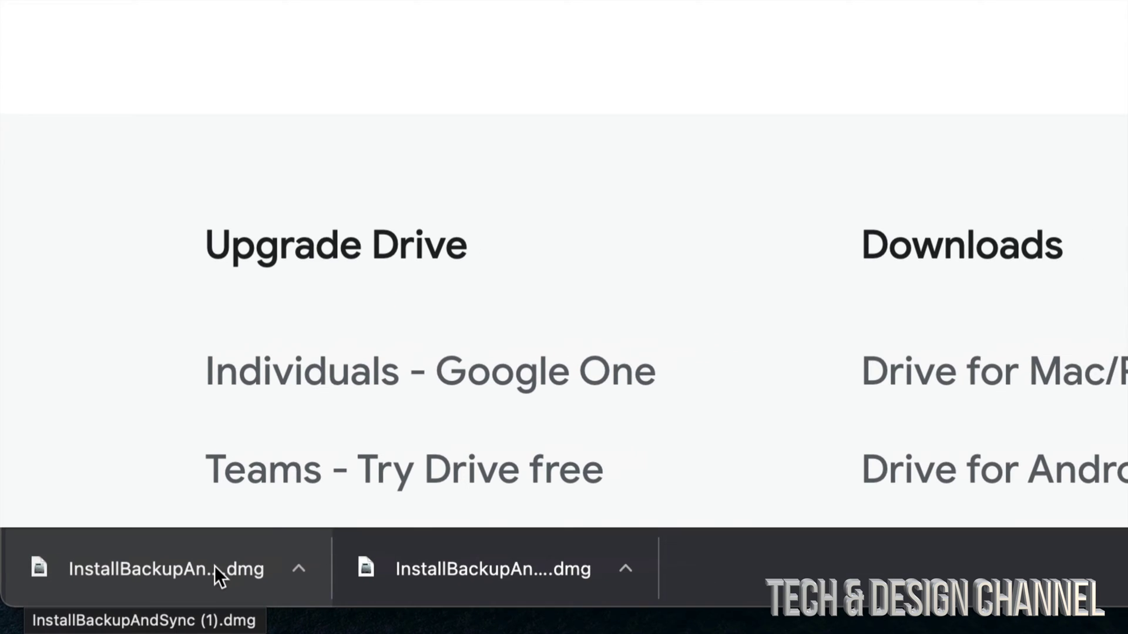
Open the downloaded installer disk image and copy Backup and Sync from Google into Applications.
click(213, 567)
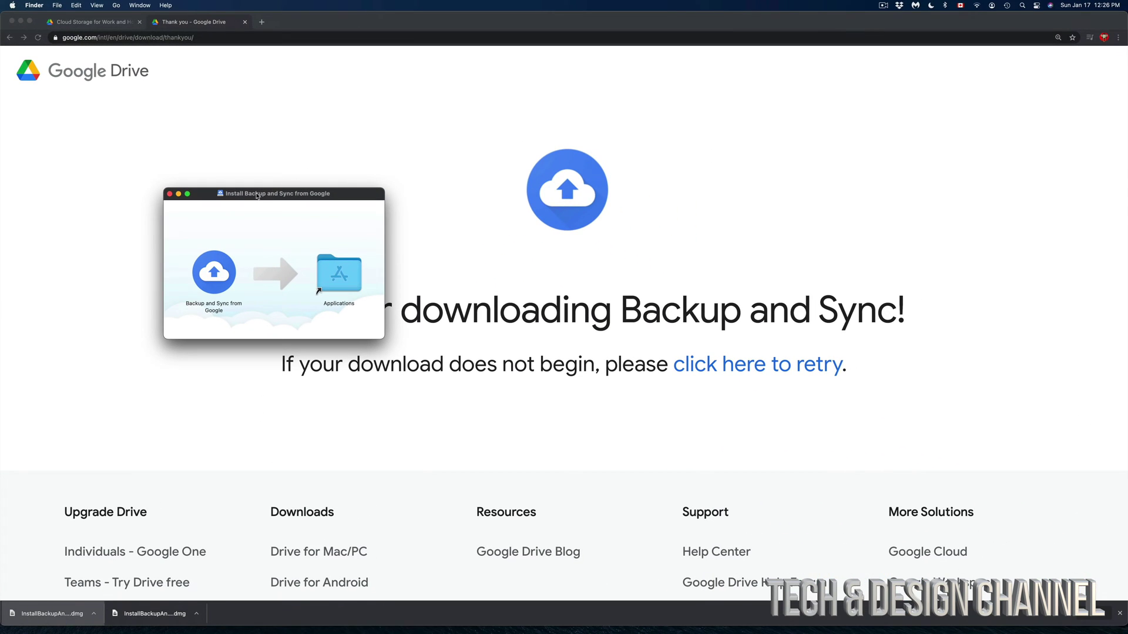
drag(256, 196, 493, 180)
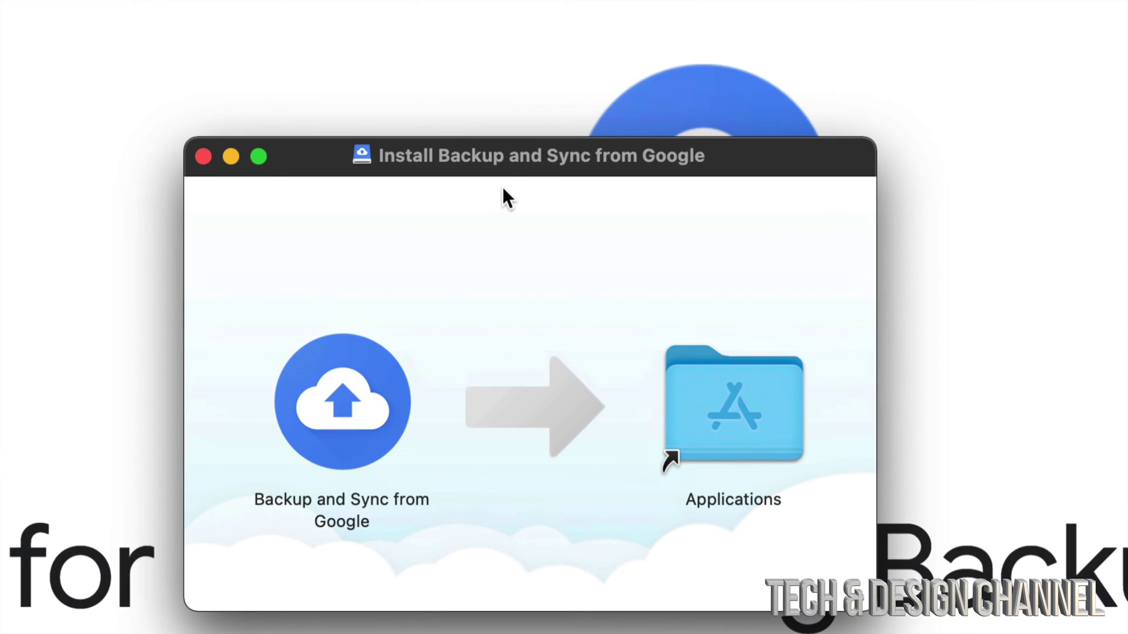
drag(489, 161, 527, 112)
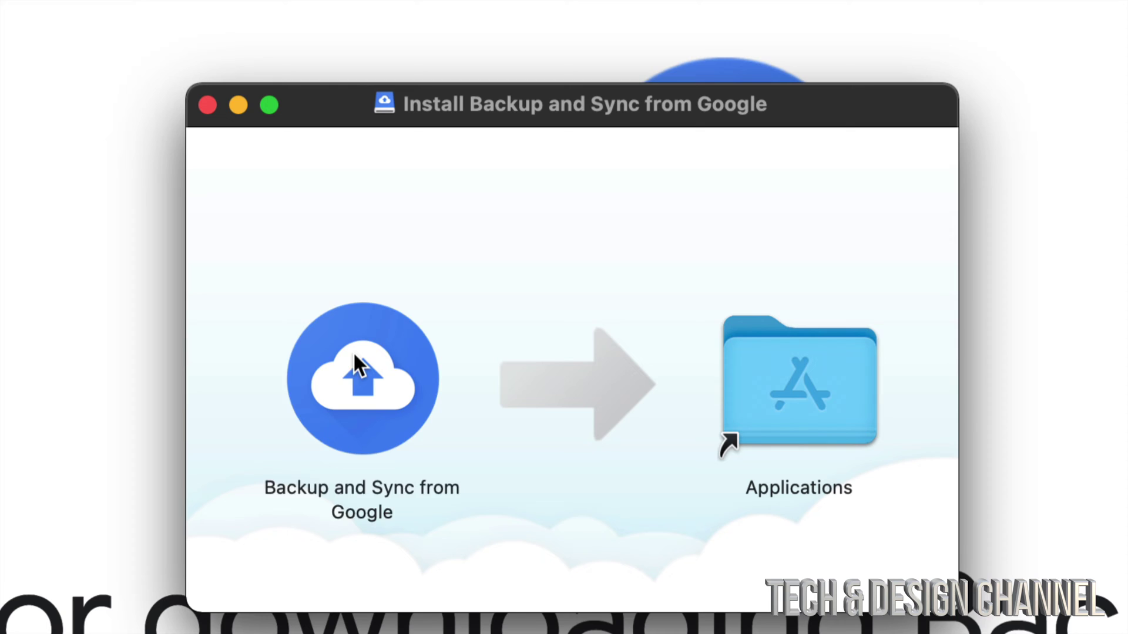
drag(358, 366, 780, 356)
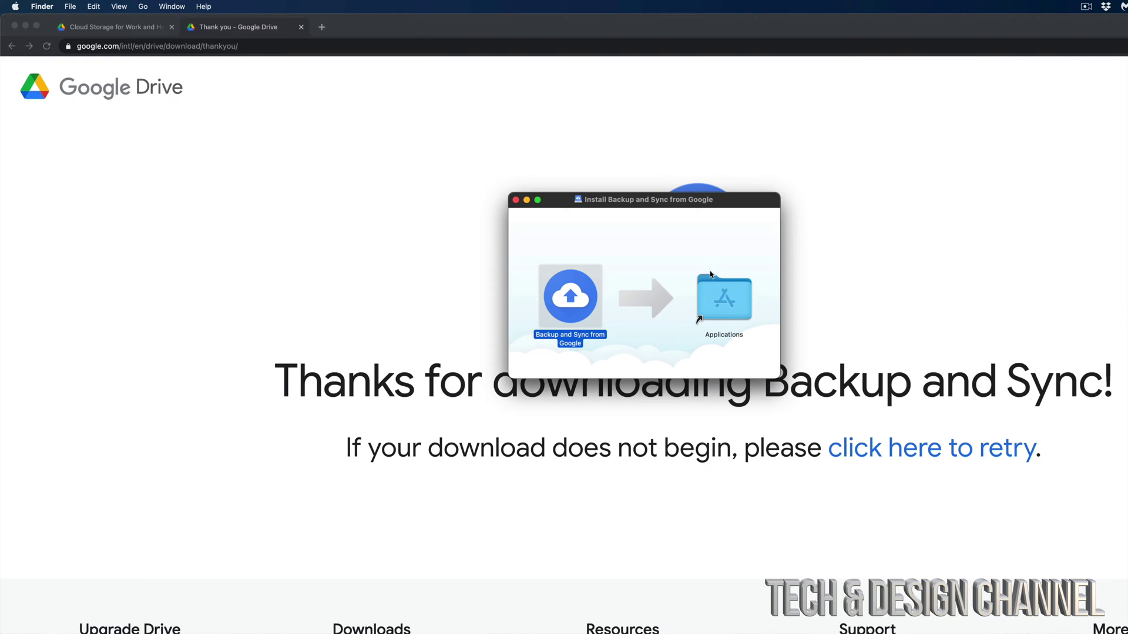
Open the Applications folder to check the installed app is there.
drag(649, 205, 487, 154)
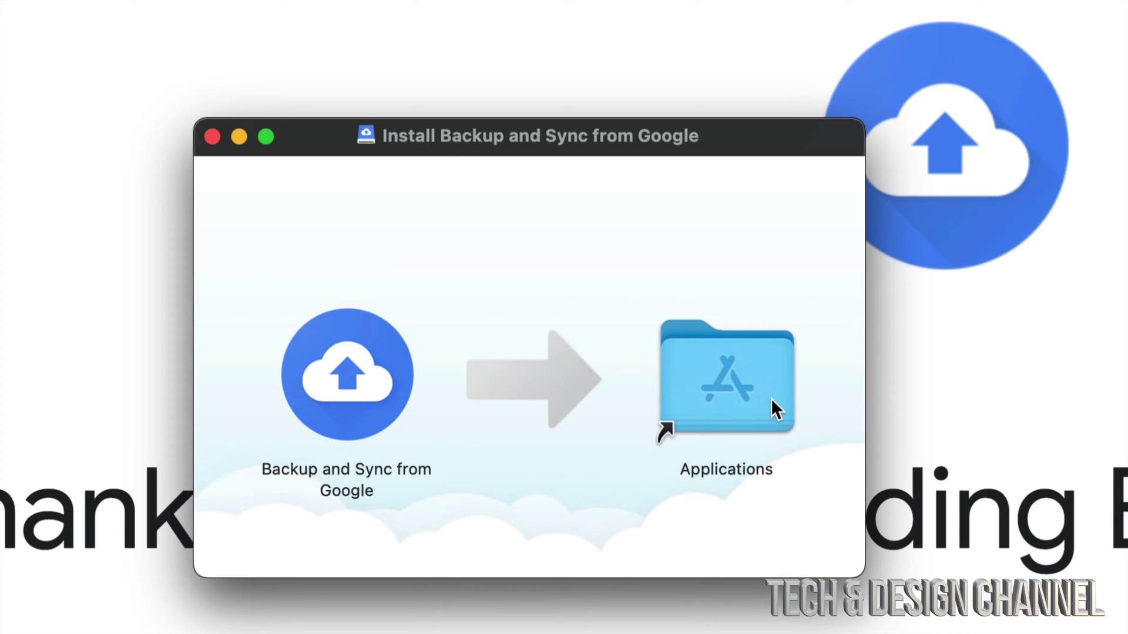
click(740, 383)
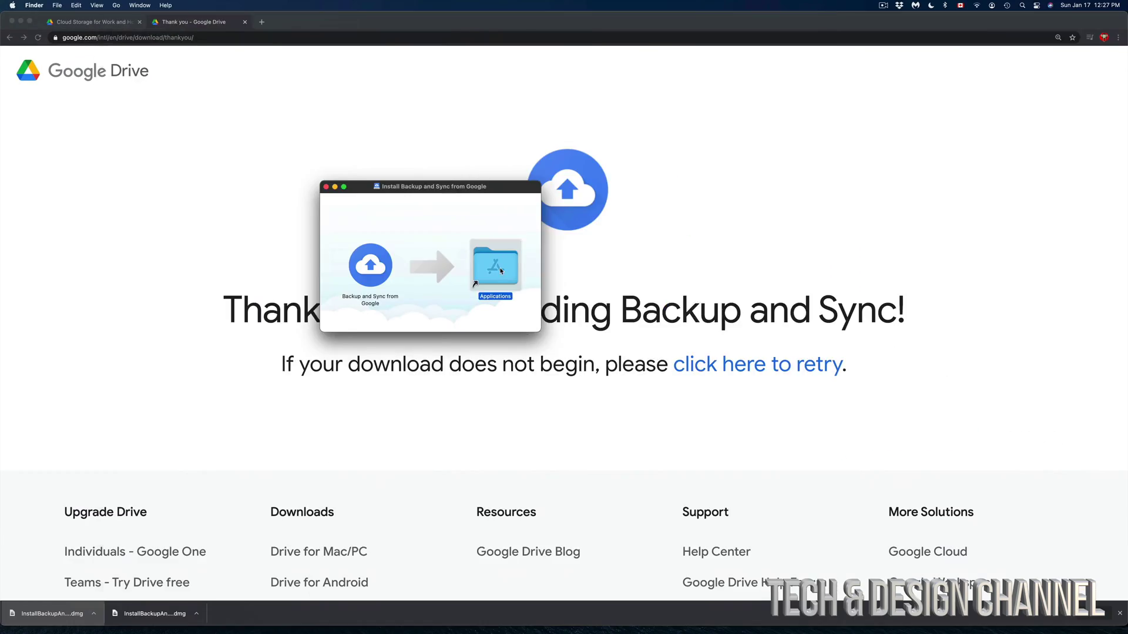
double_click(740, 383)
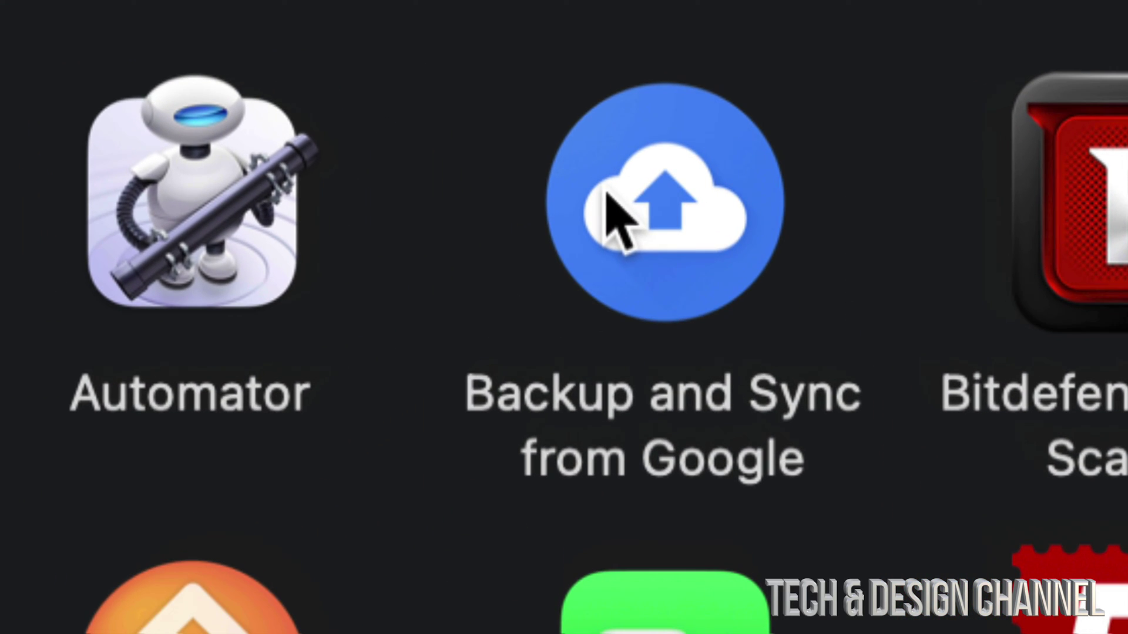
Launch Backup and Sync from Google and confirm Open in the internet-download warning.
click(692, 220)
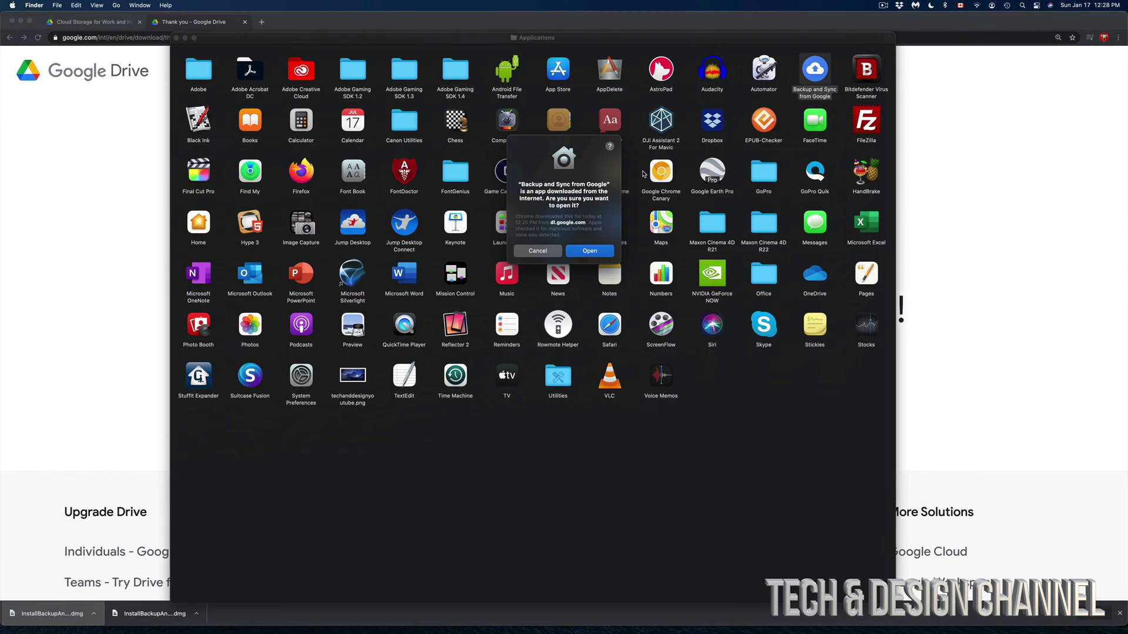
click(177, 38)
drag(553, 152, 698, 121)
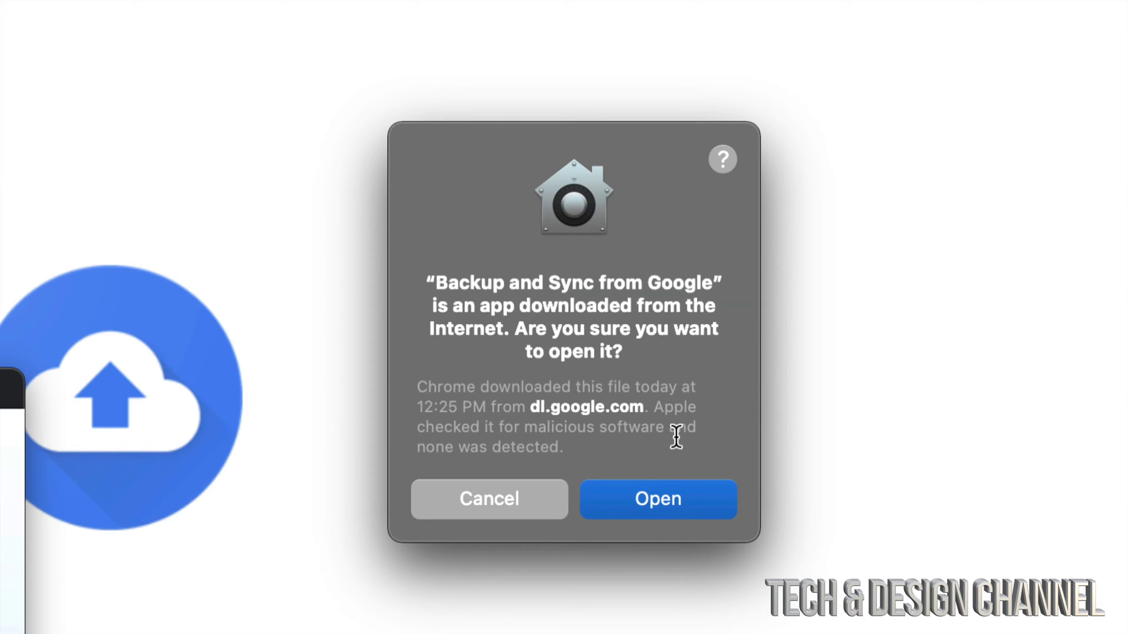
click(662, 499)
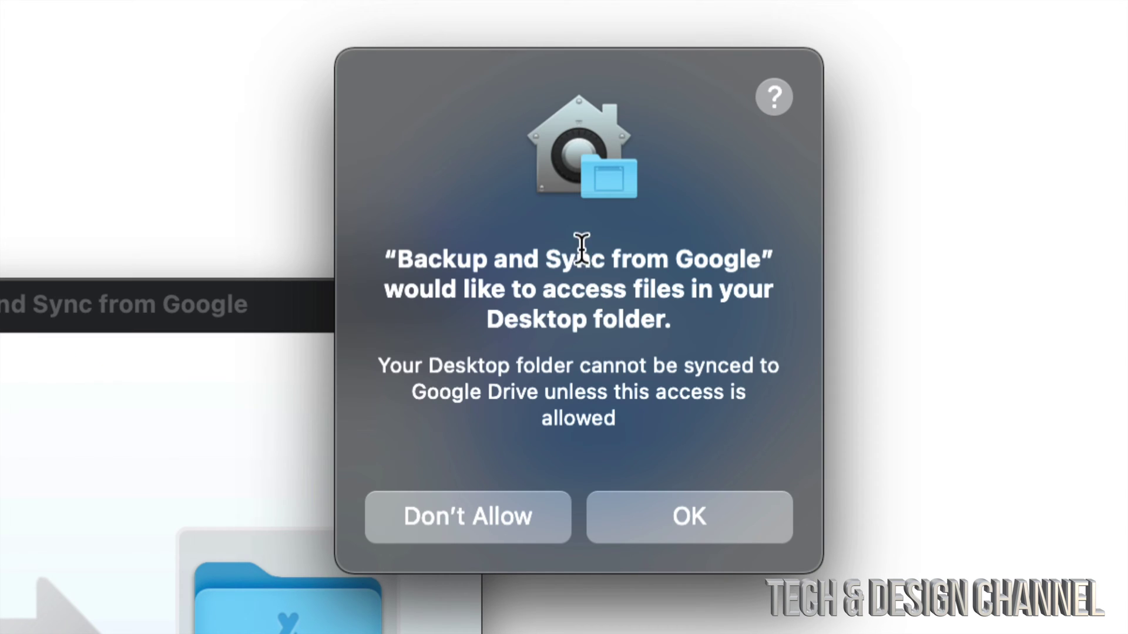
Answer the Desktop prompt, allow Documents access, and refuse Photos and Downloads access.
drag(689, 323, 390, 257)
click(633, 365)
click(525, 512)
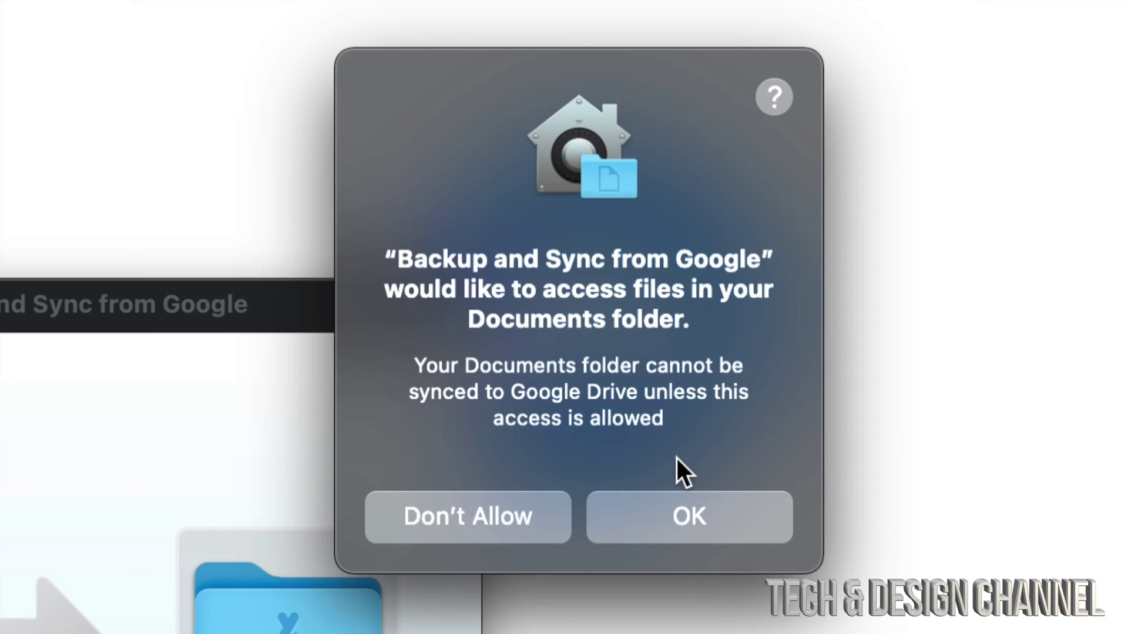
click(690, 505)
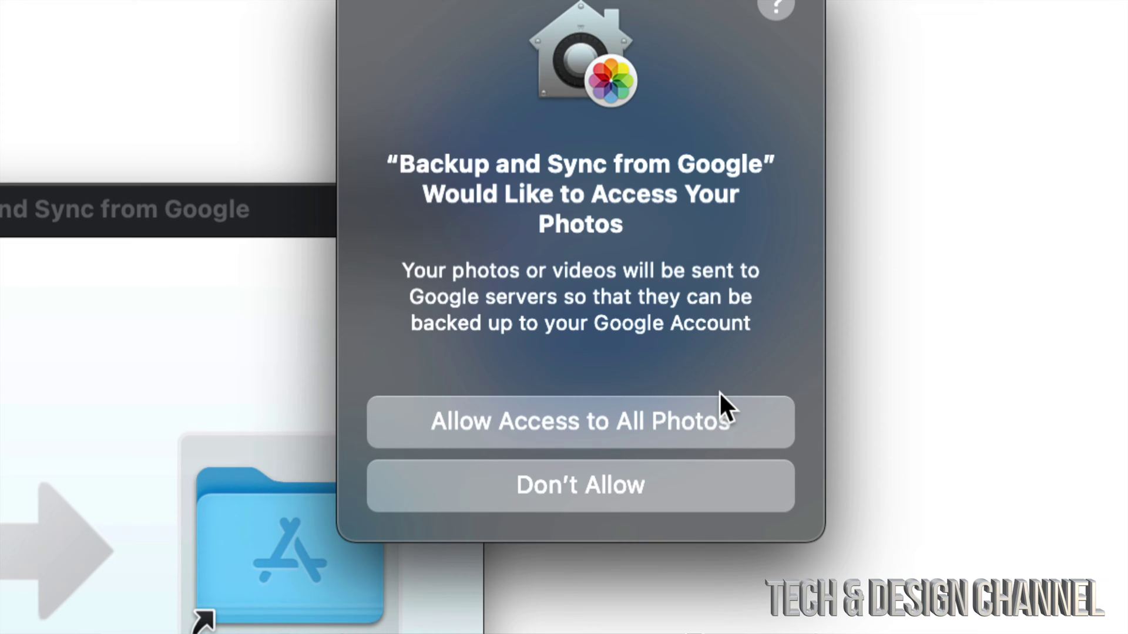
click(525, 489)
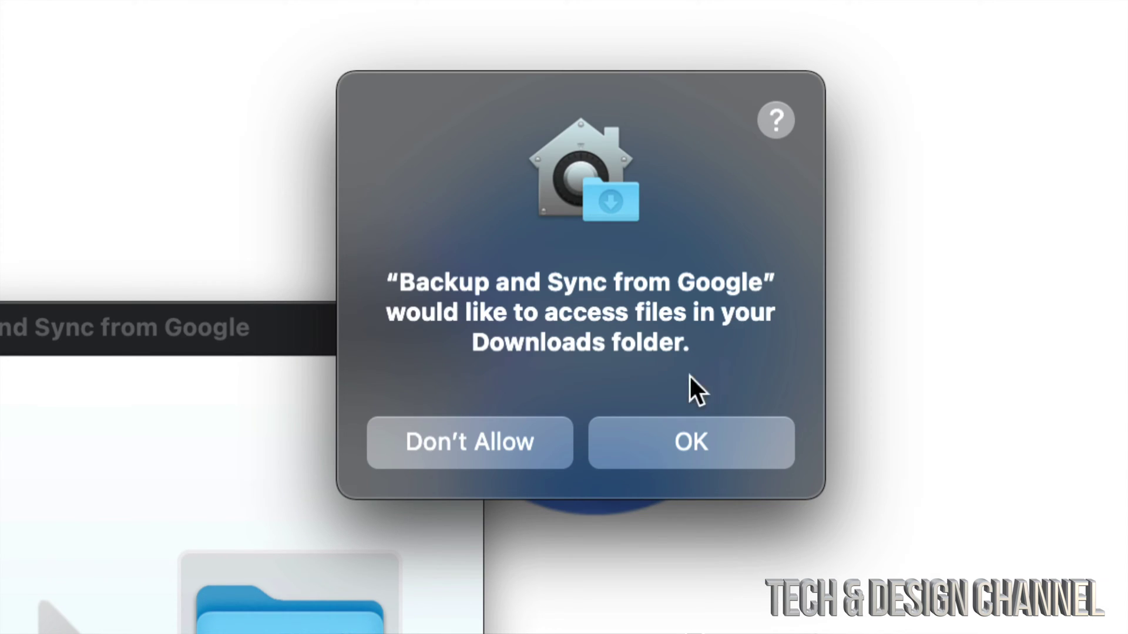
click(490, 432)
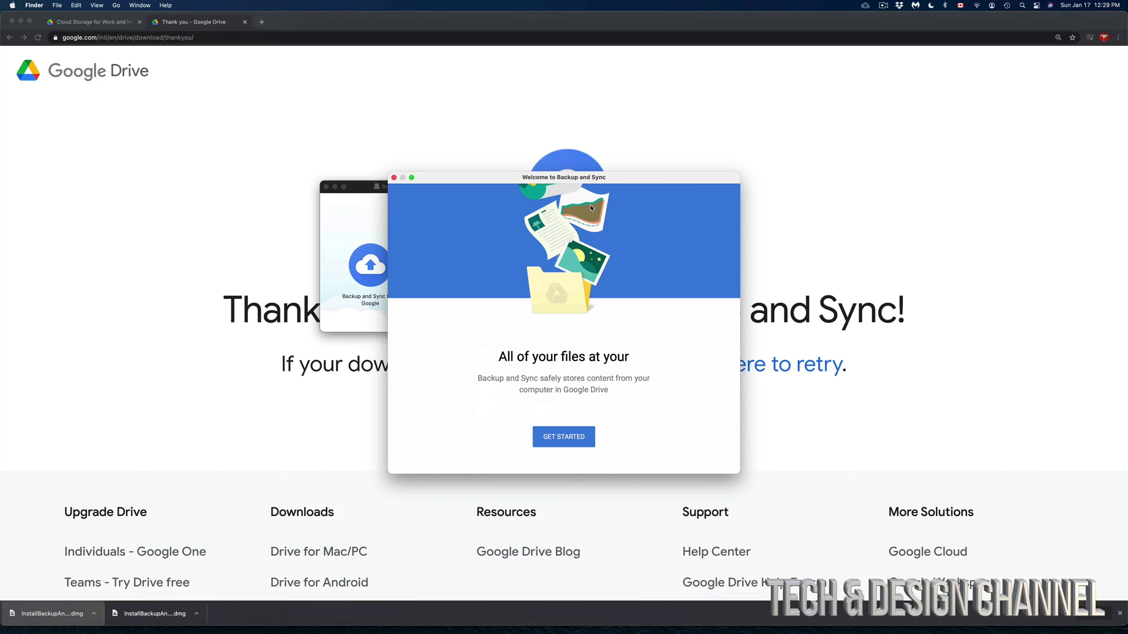
Begin setup with GET STARTED on the Welcome window.
click(569, 438)
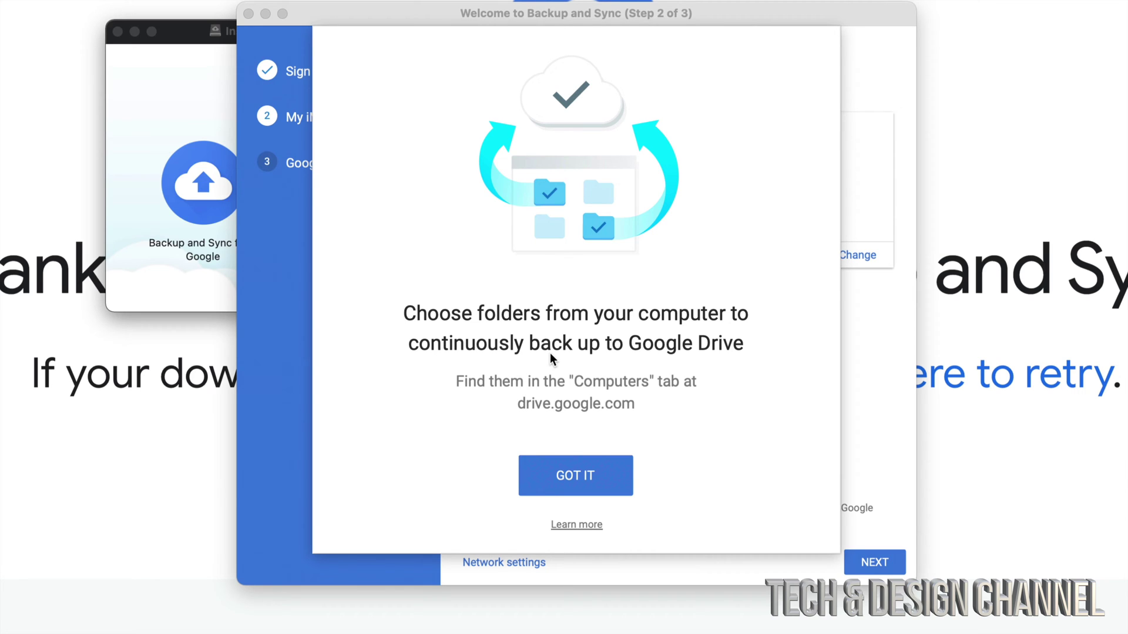
Dismiss the folder-backup intro and choose High quality photo uploads with only Documents backed up.
click(590, 474)
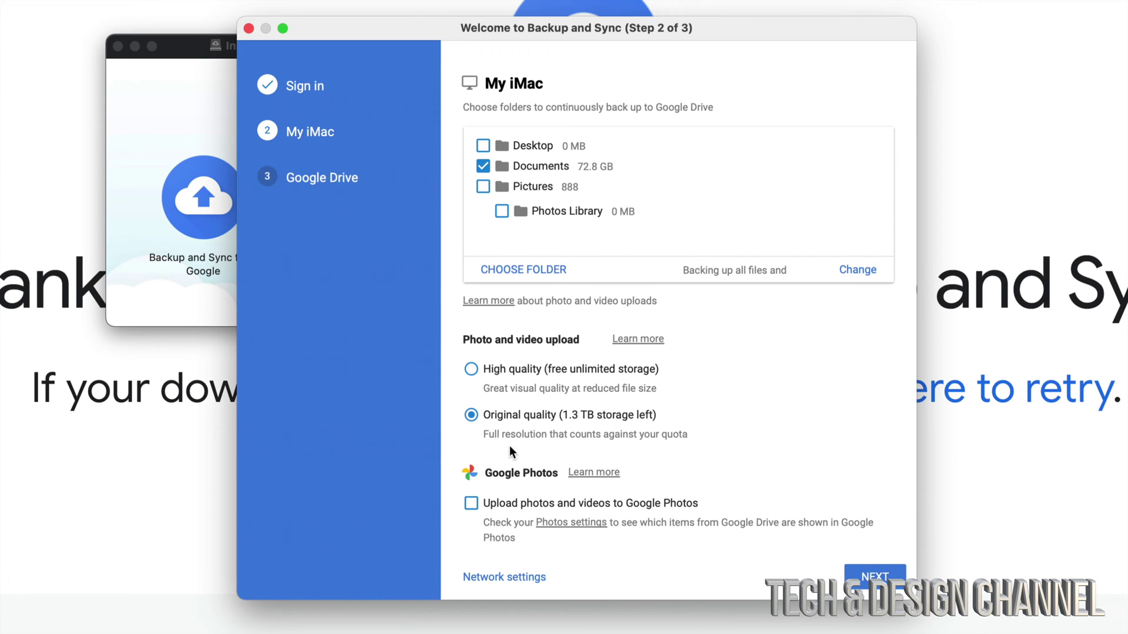
click(472, 369)
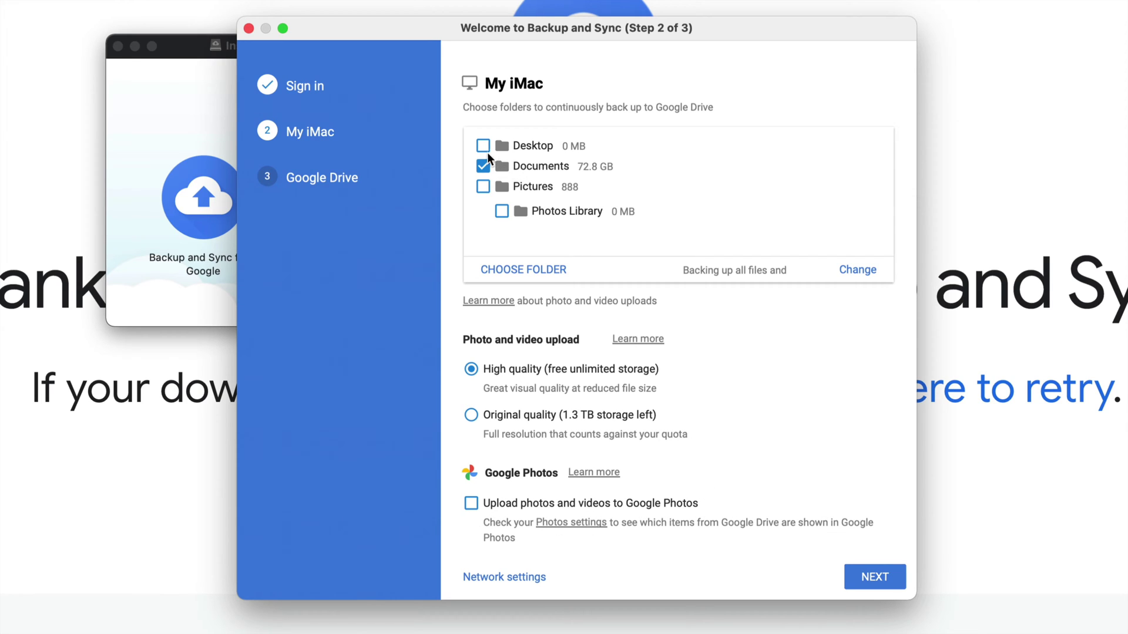
Move past the My Drive intro, uncheck Sync My Drive to this computer, and press START.
click(875, 578)
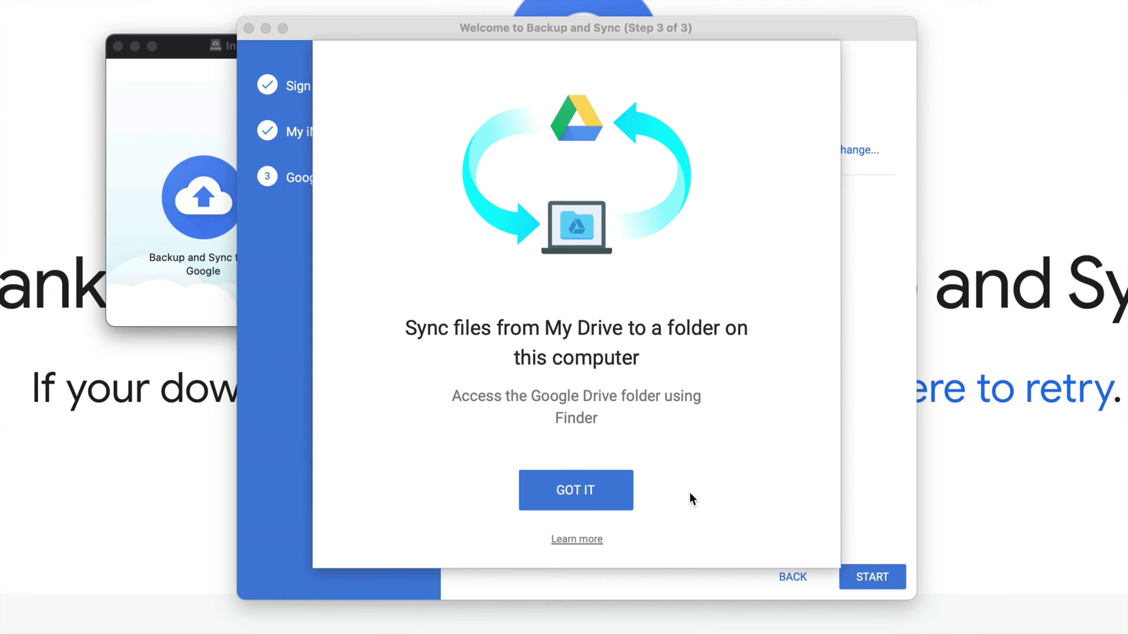
click(577, 482)
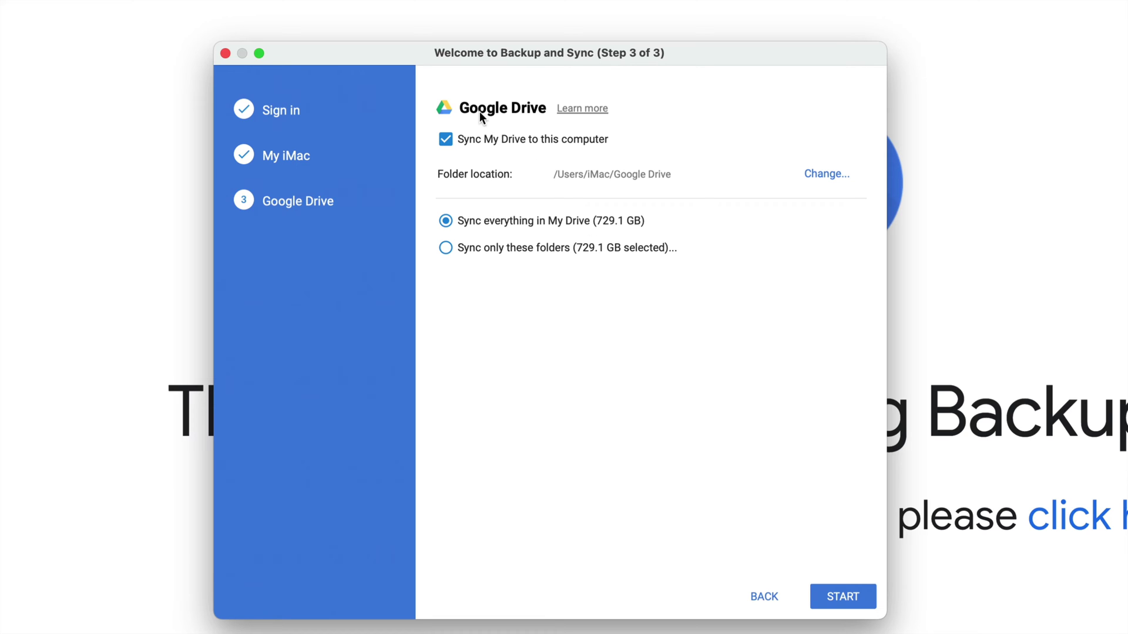
click(450, 139)
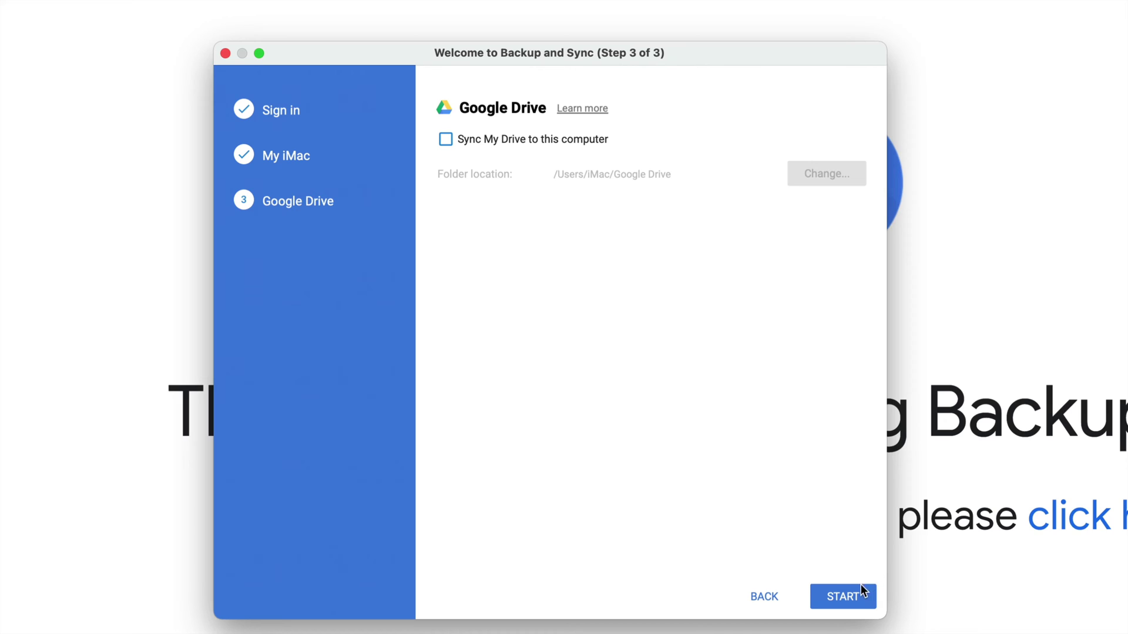
click(846, 596)
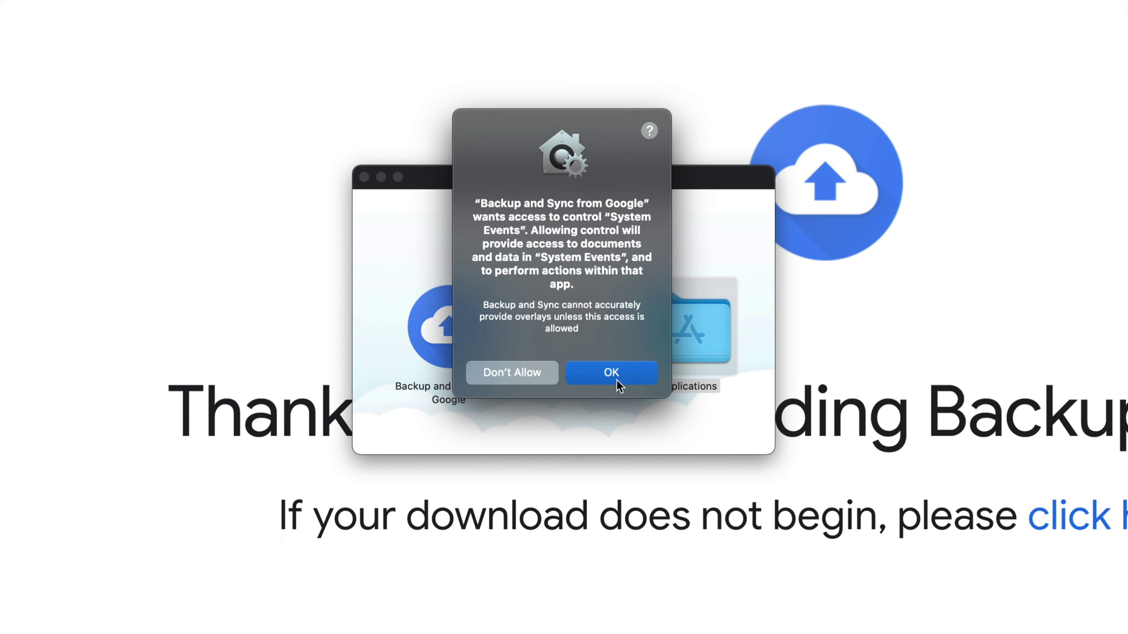
Grant Backup and Sync from Google permission to control System Events by confirming OK.
click(611, 373)
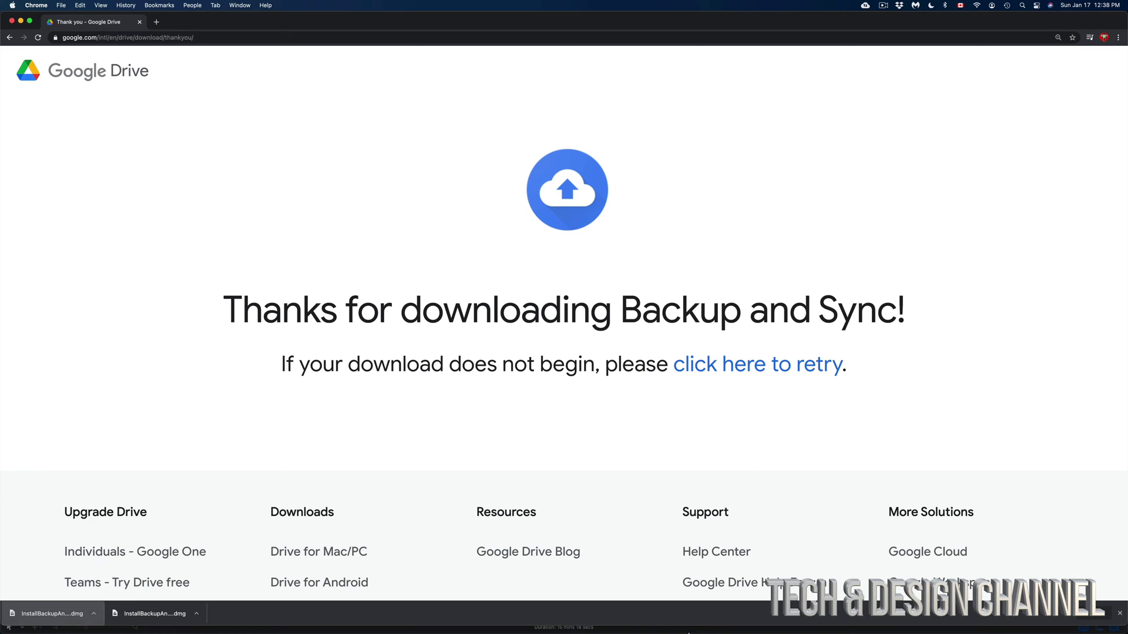
mouse_move(684, 631)
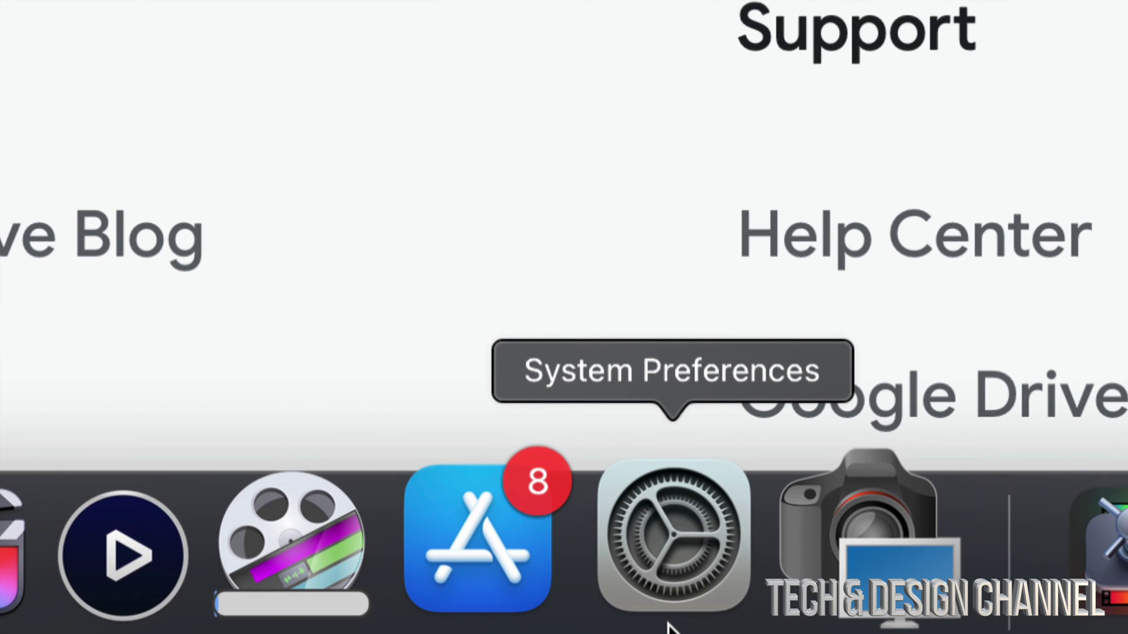
Launch System Preferences from the Dock and go to the Security & Privacy pane.
click(677, 594)
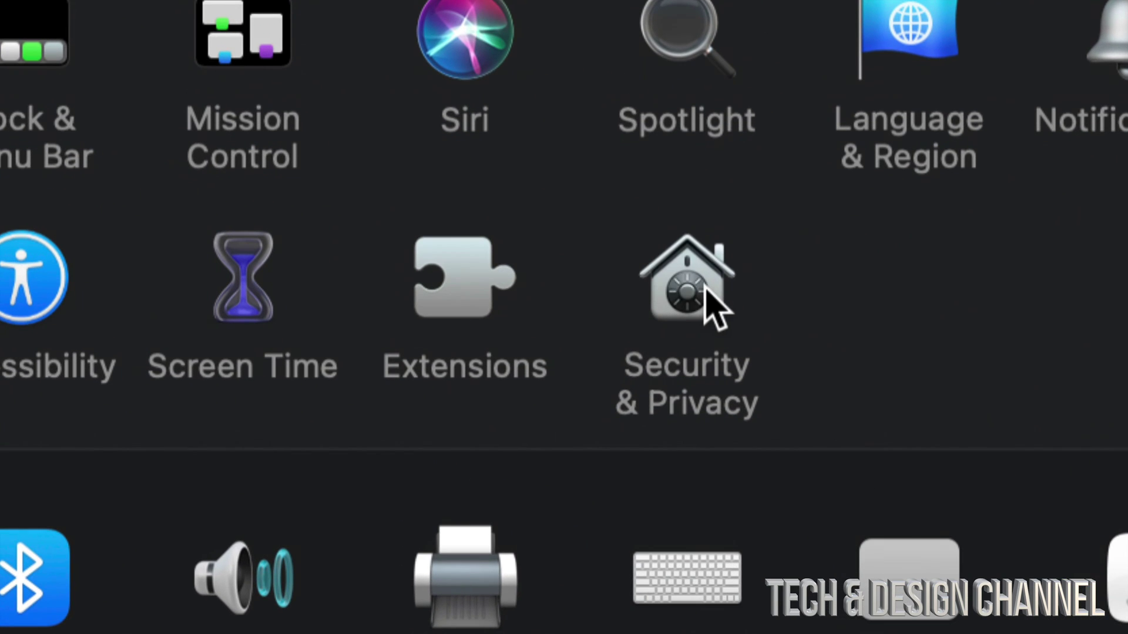
click(703, 285)
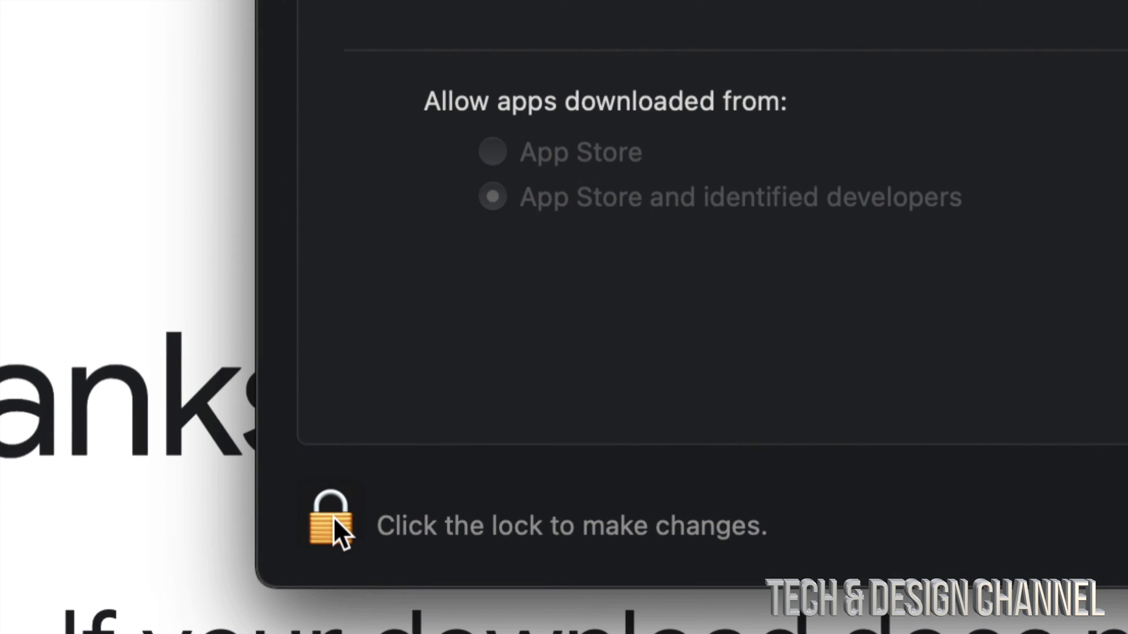
Unlock Security & Privacy with the account password and move the window to the centre.
click(333, 516)
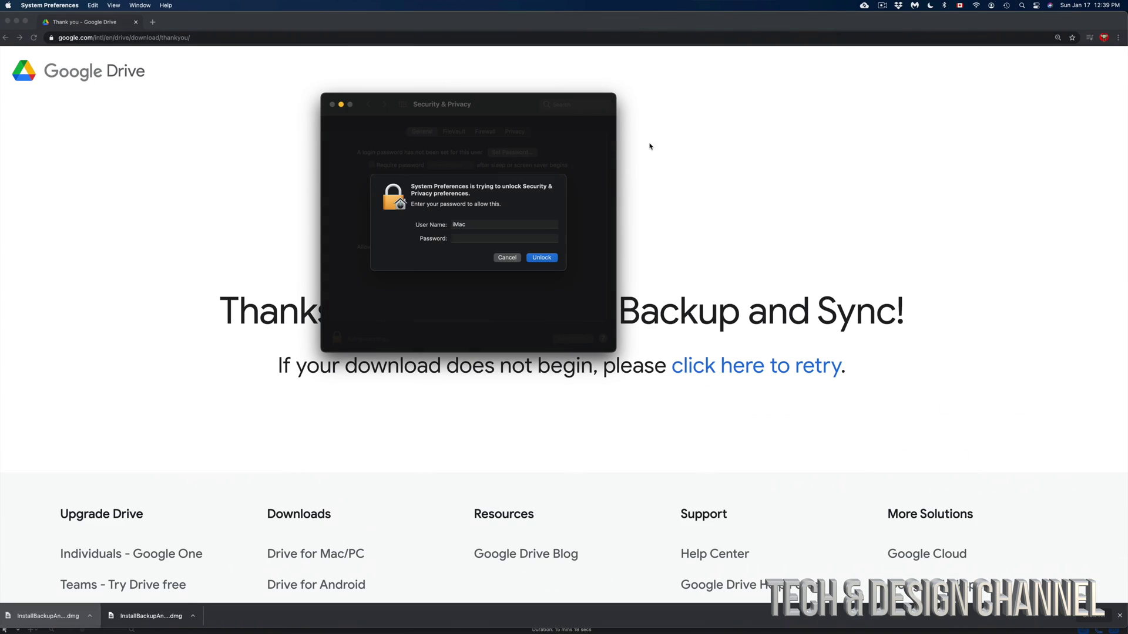
click(541, 239)
click(541, 258)
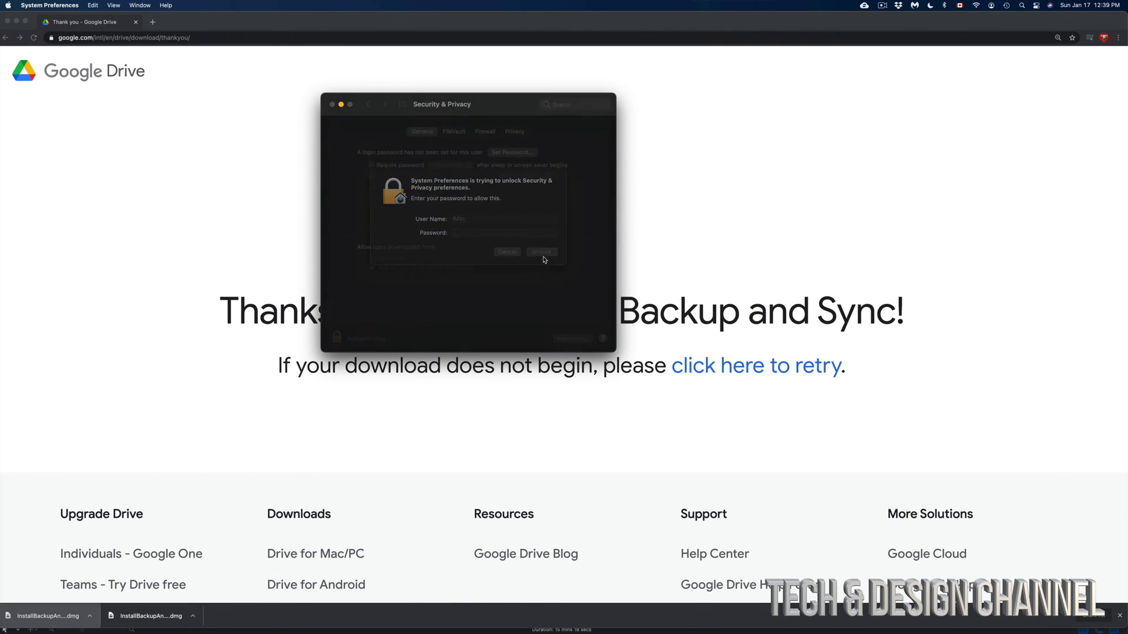
drag(446, 105, 488, 106)
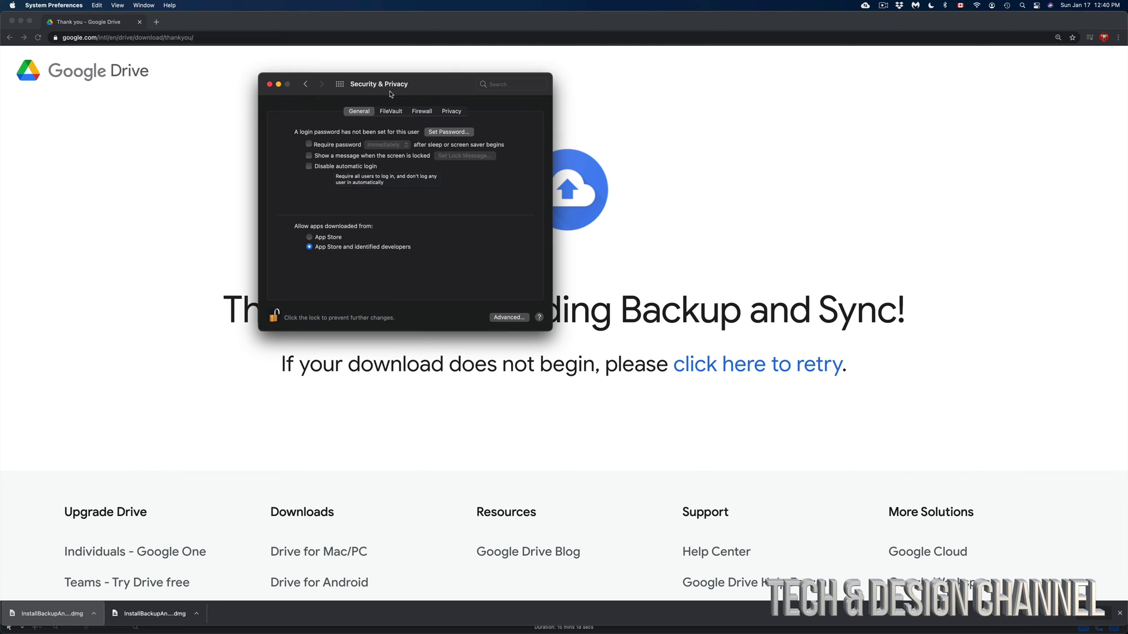
drag(390, 93, 580, 143)
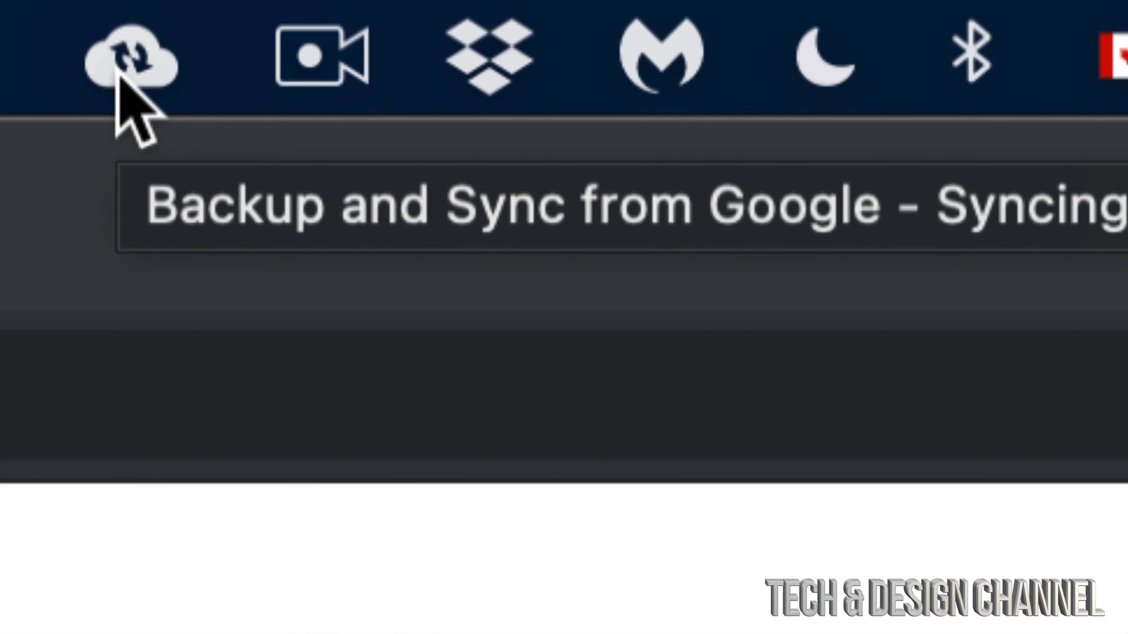
click(120, 61)
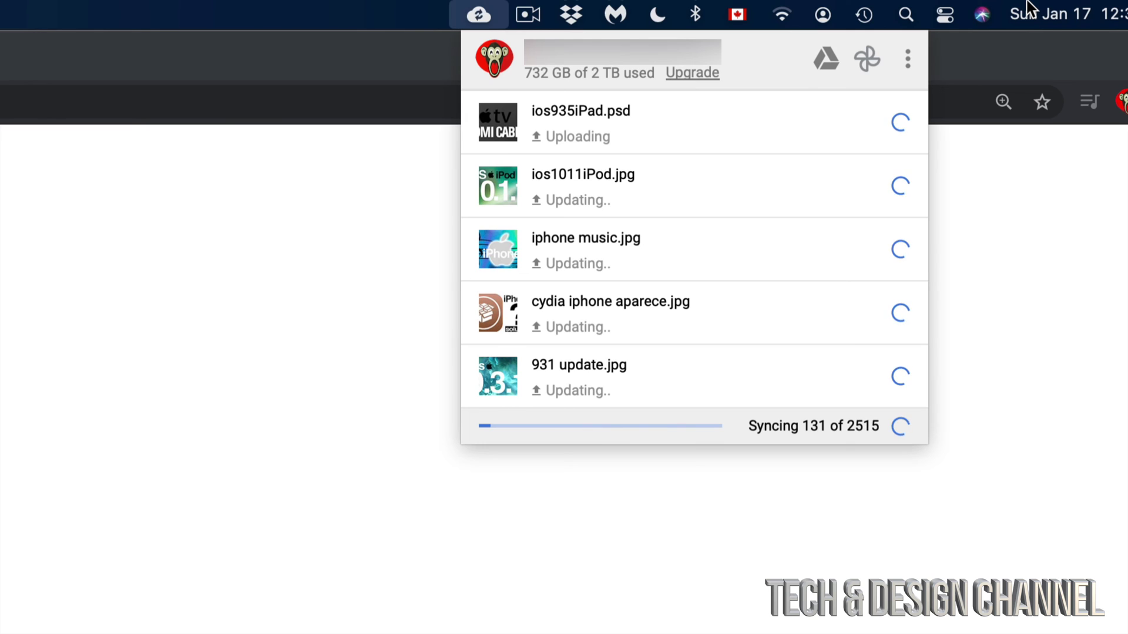